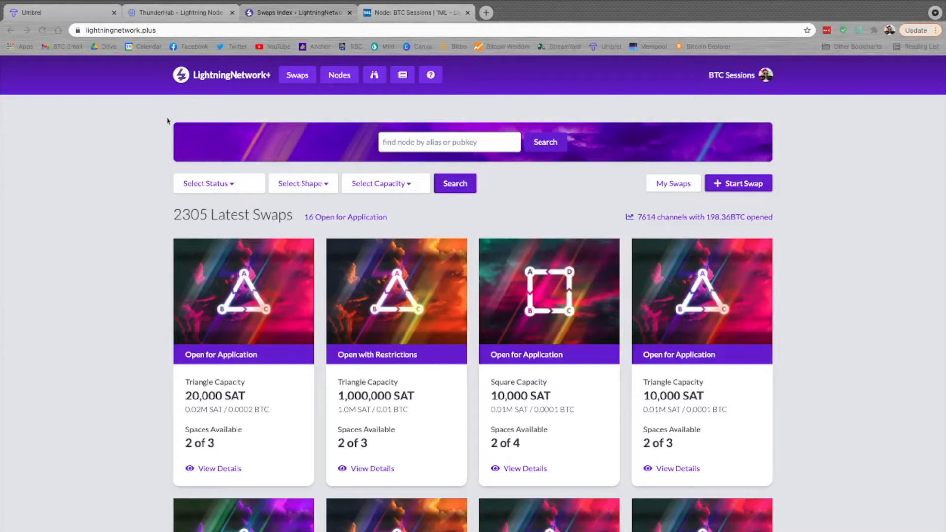
# Look through the latest swaps on the LightningNetwork+ home page, checking their status, shape, capacity and available spaces.
pyautogui.click(247, 104)
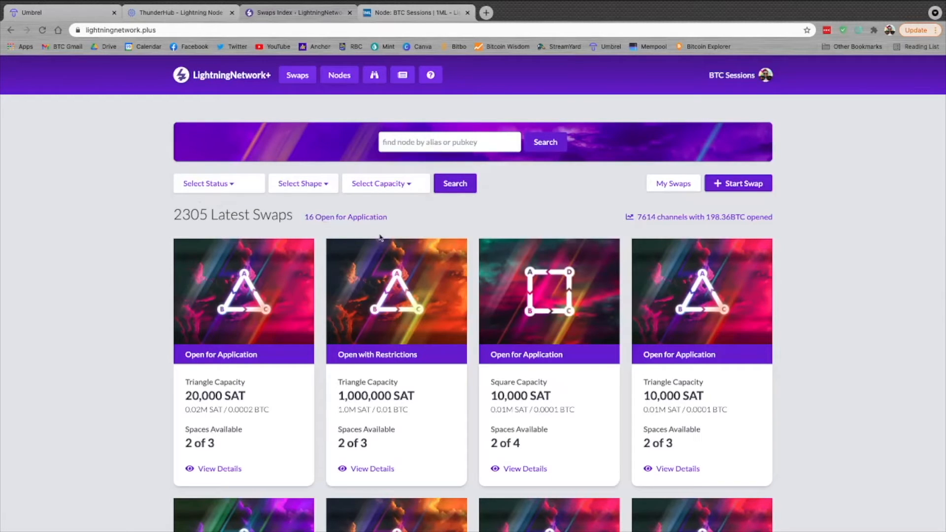
pyautogui.scroll(-1, 461, 272)
pyautogui.scroll(-3, 461, 272)
pyautogui.scroll(3, 460, 273)
pyautogui.scroll(-2, 626, 400)
pyautogui.scroll(-5, 625, 401)
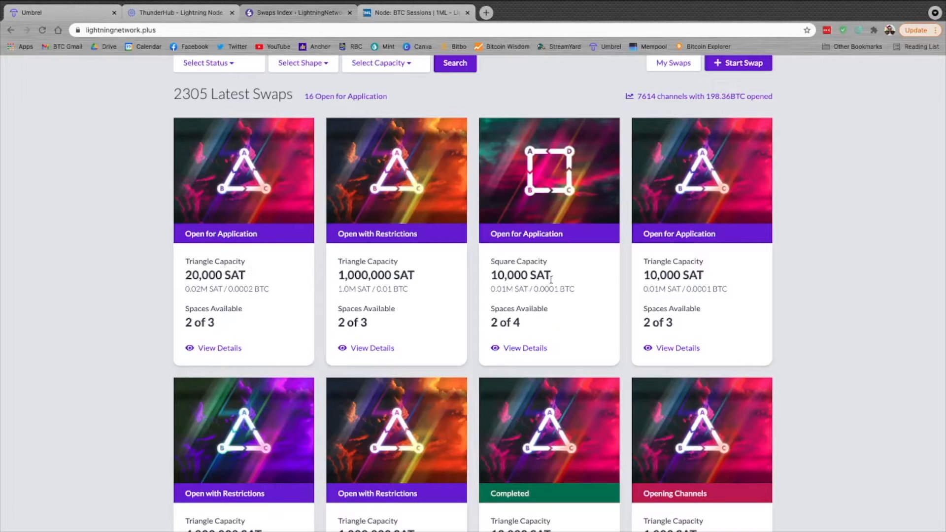
pyautogui.scroll(-3, 727, 274)
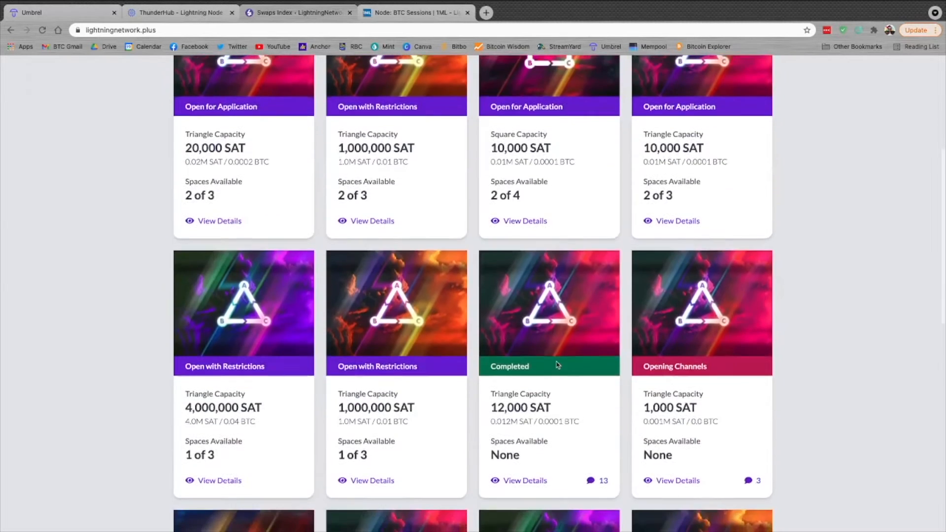
pyautogui.scroll(-3, 576, 363)
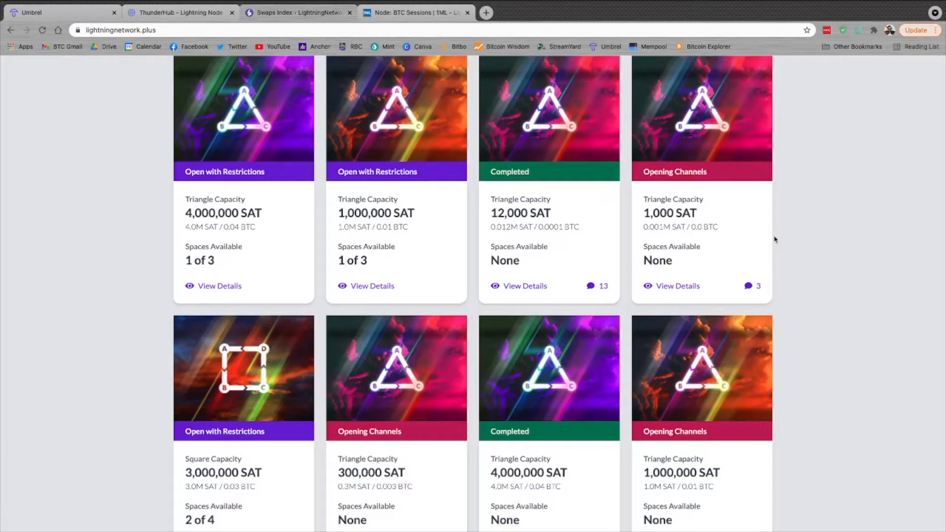
pyautogui.scroll(-2, 776, 240)
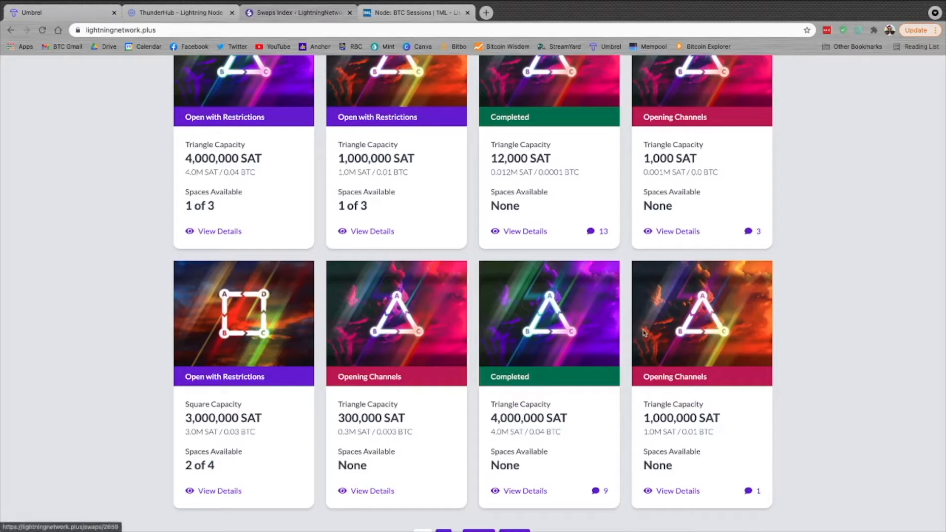
pyautogui.scroll(-3, 772, 286)
pyautogui.scroll(15, 771, 286)
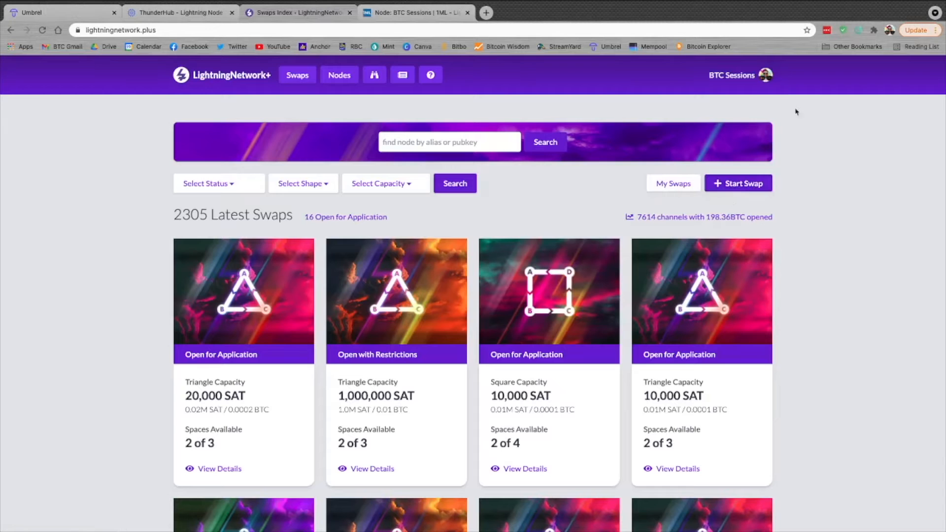
# Open your own node's profile page and review its dashboard, lightning address, bio and badges.
pyautogui.click(764, 78)
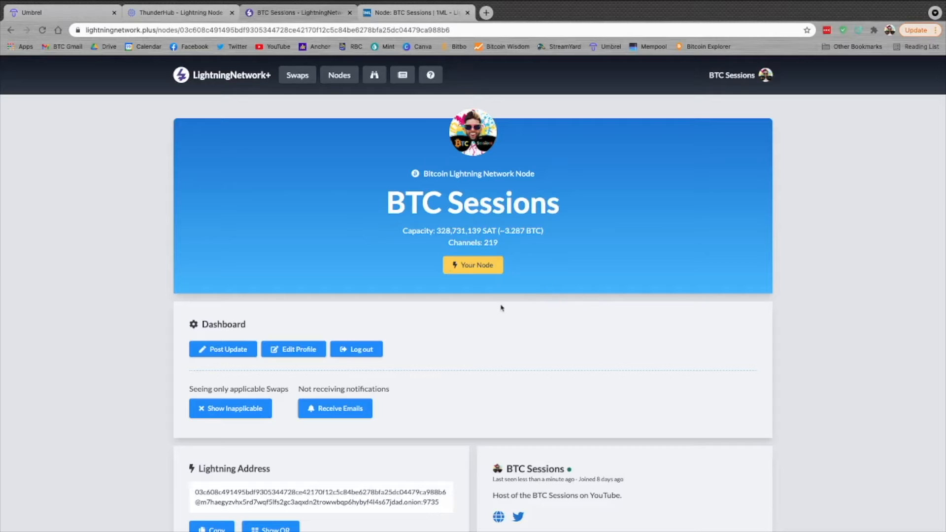
pyautogui.scroll(-6, 594, 350)
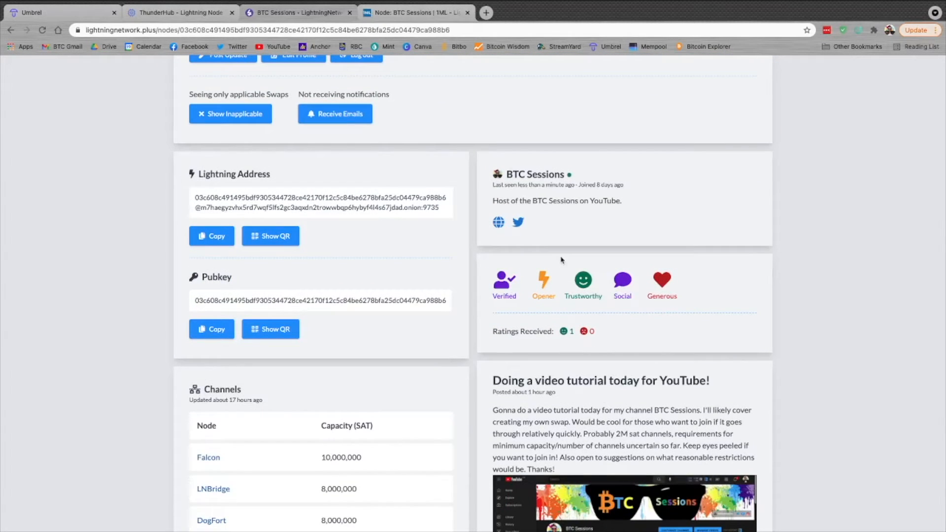
pyautogui.scroll(6, 252, 345)
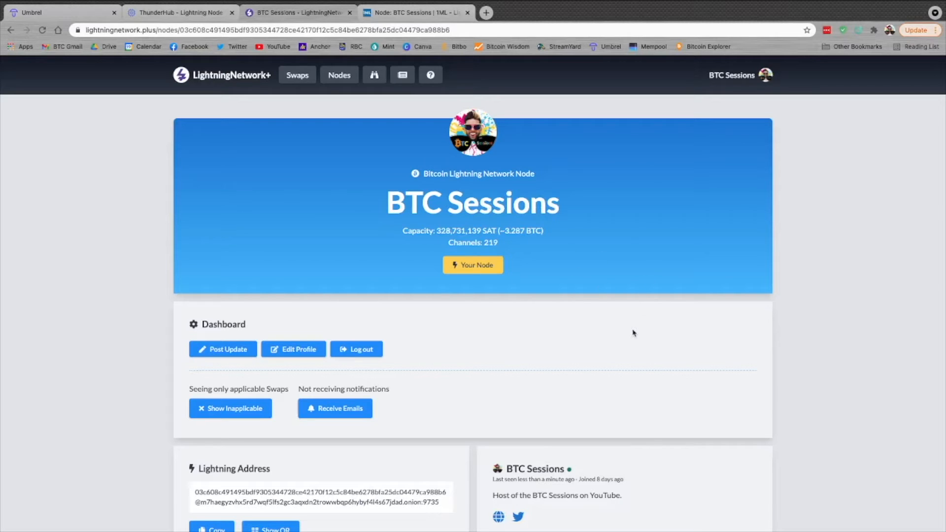
pyautogui.scroll(-1, 378, 396)
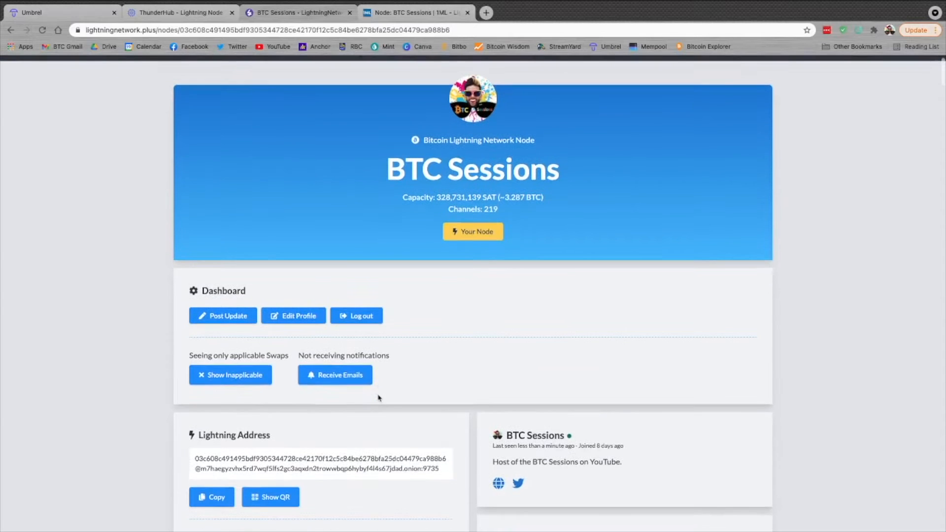
pyautogui.scroll(-1, 379, 398)
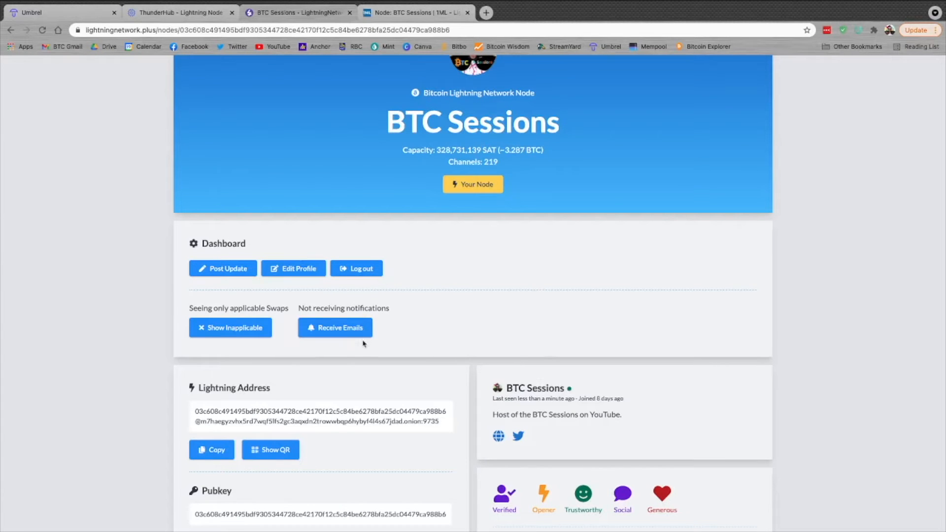
pyautogui.scroll(-2, 324, 423)
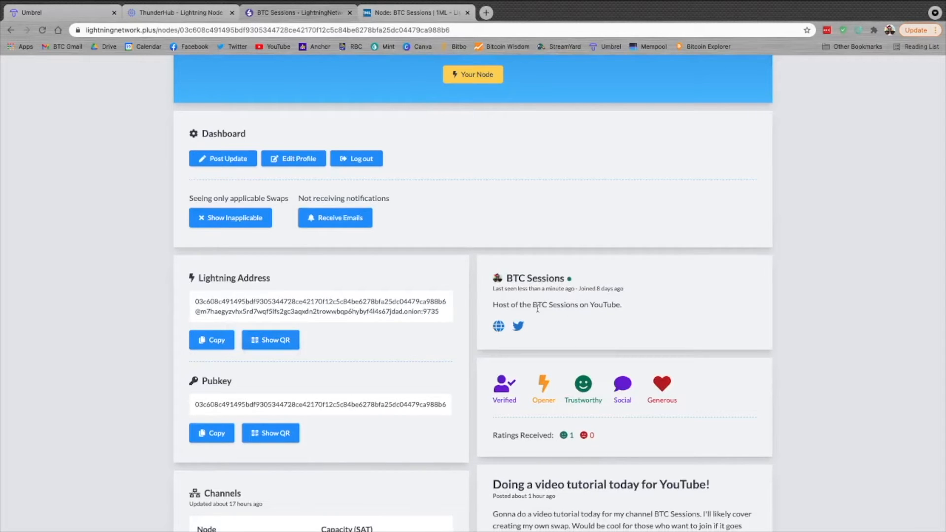
# Copy the profile bio "Host of the BTC Sessions on YouTube." and open the installed apps page in Umbrel.
pyautogui.moveTo(494, 304); pyautogui.dragTo(622, 299)
pyautogui.press('super+c')
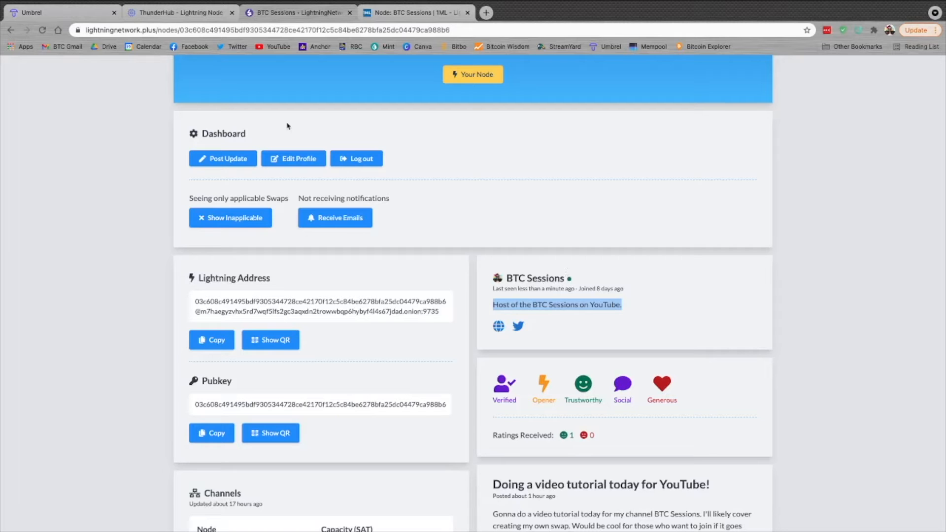
pyautogui.click(33, 14)
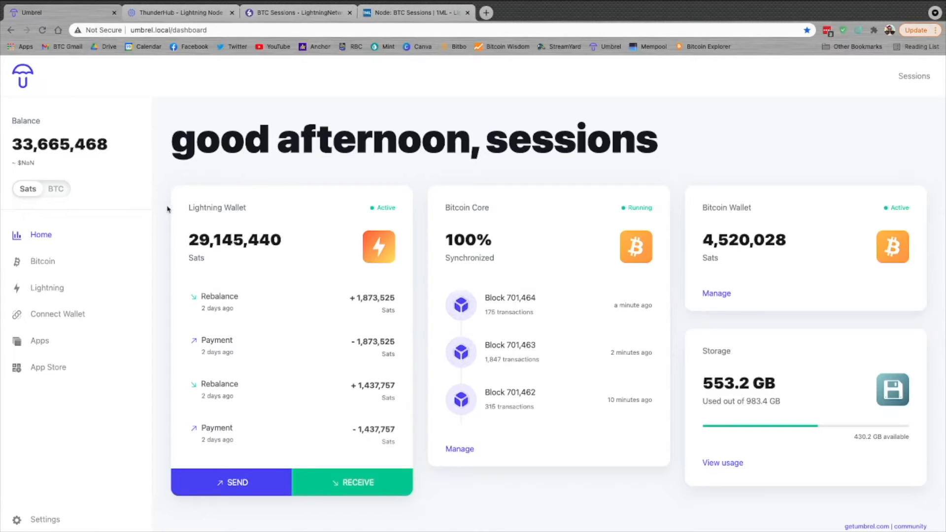
pyautogui.click(39, 346)
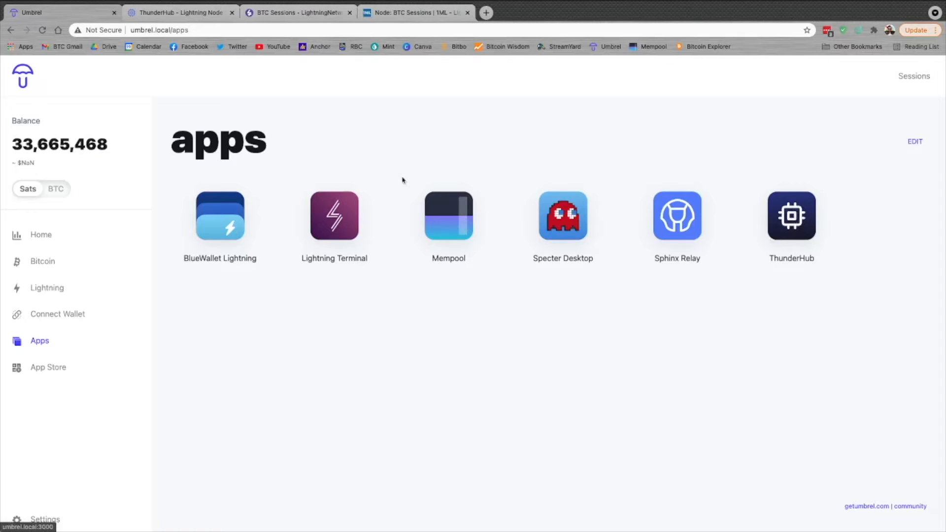
# Switch to ThunderHub and sign the copied message "Host of the BTC Sessions on YouTube." with the node.
pyautogui.click(164, 14)
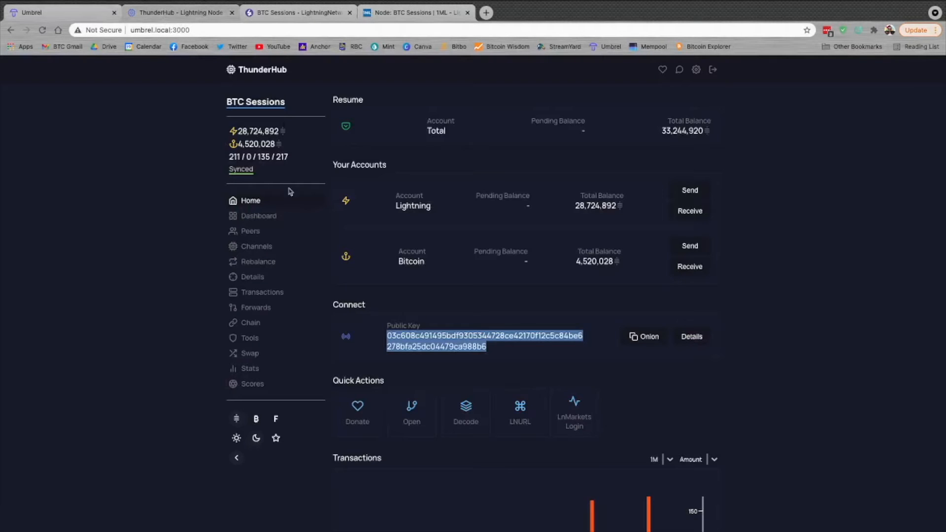
pyautogui.click(130, 160)
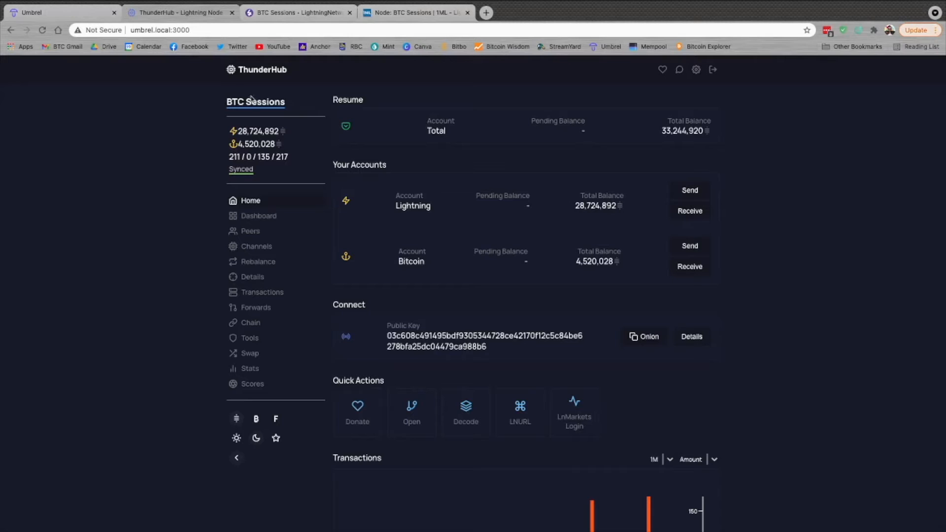
pyautogui.click(250, 338)
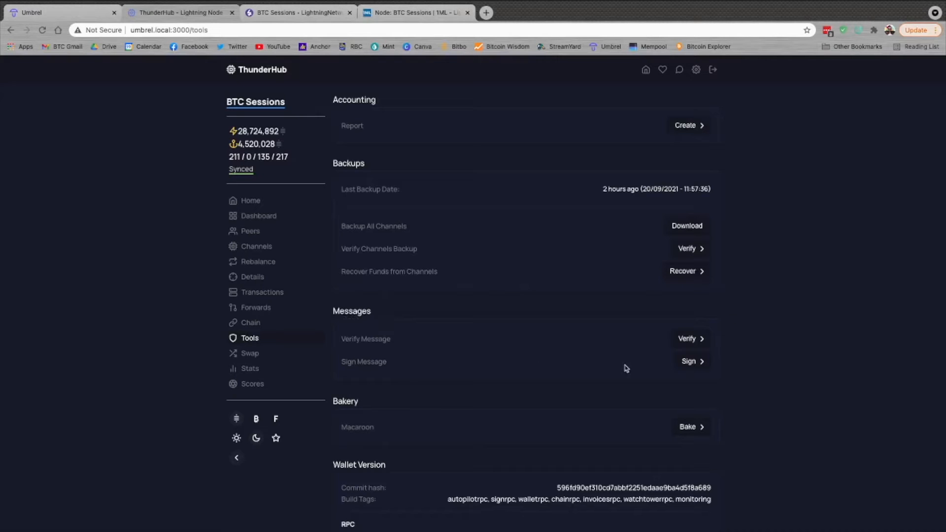
pyautogui.click(687, 369)
pyautogui.click(440, 389)
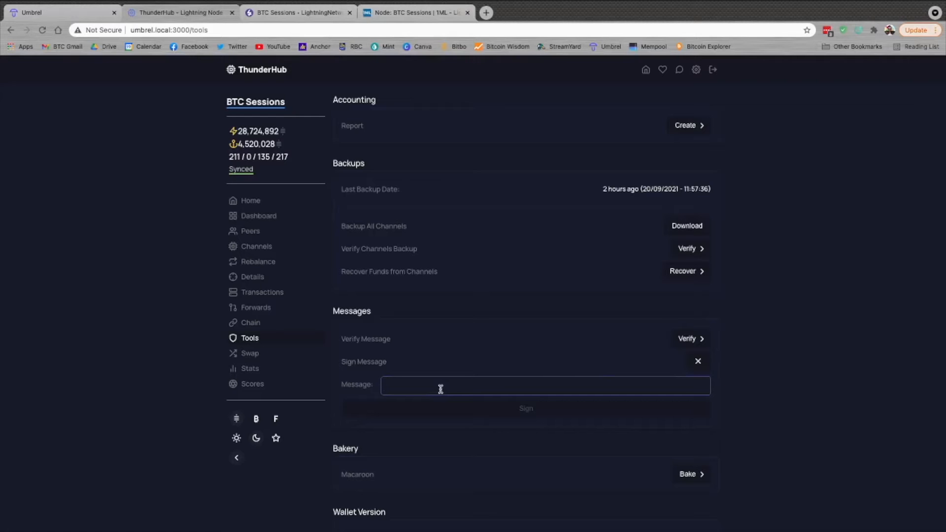
pyautogui.press('super+v')
pyautogui.click(535, 411)
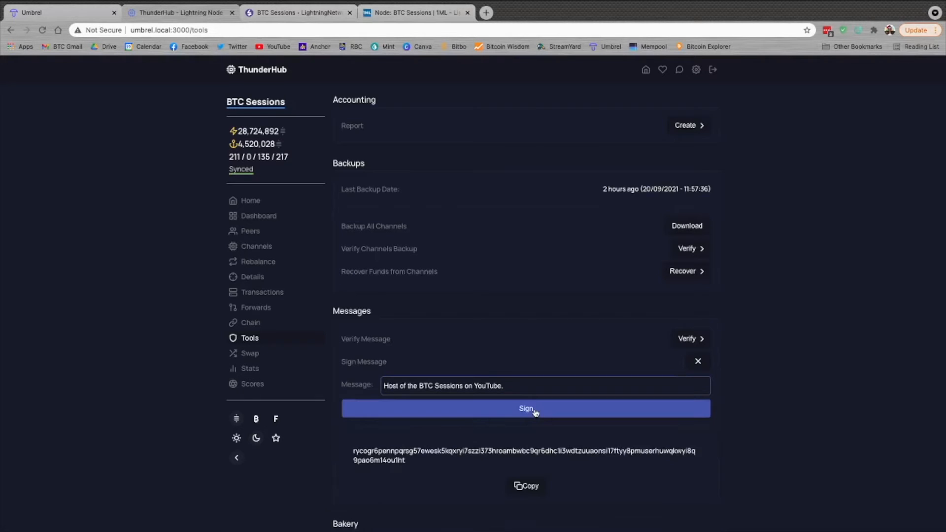
# Copy the generated message signature and return to the node's profile on LightningNetwork+.
pyautogui.scroll(-3, 535, 412)
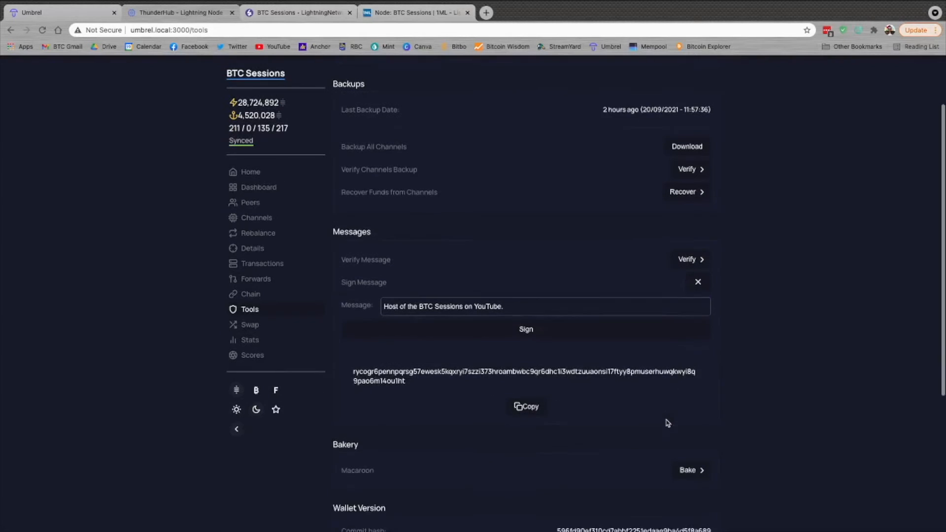
pyautogui.click(526, 397)
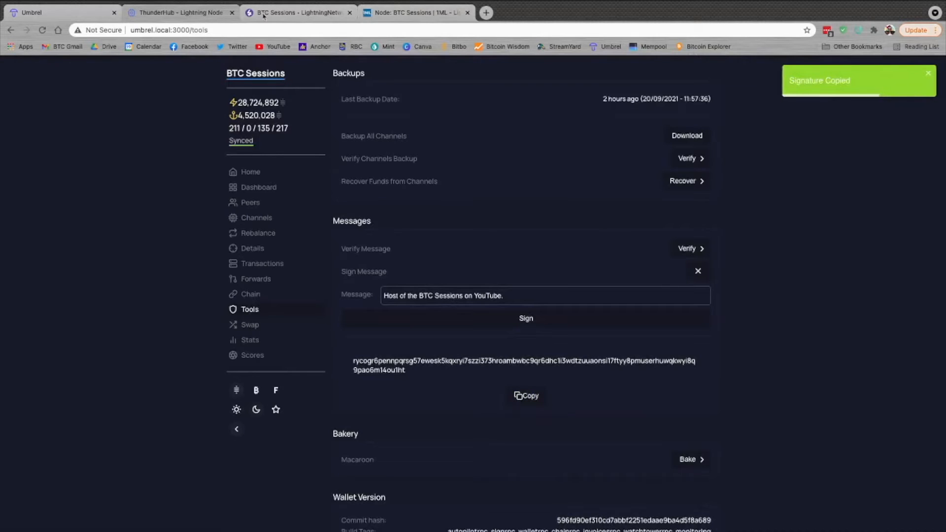
pyautogui.click(297, 13)
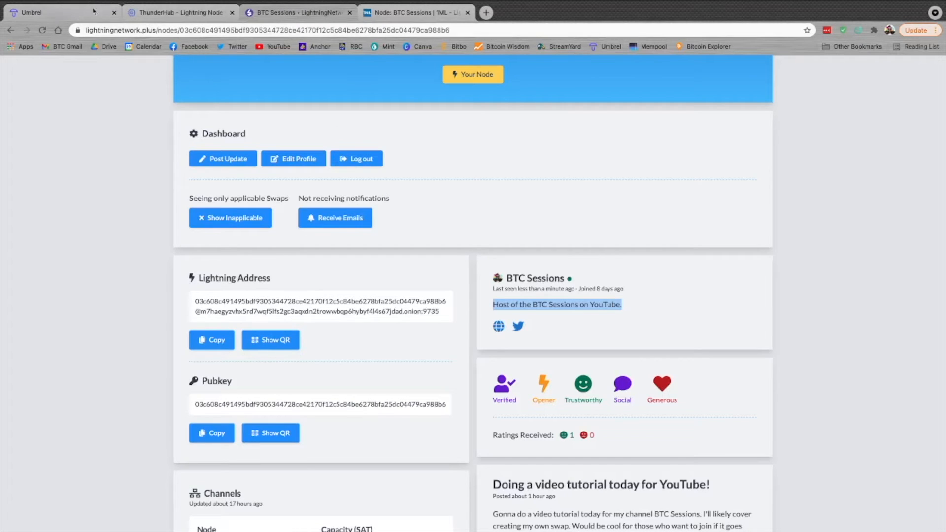
pyautogui.click(156, 13)
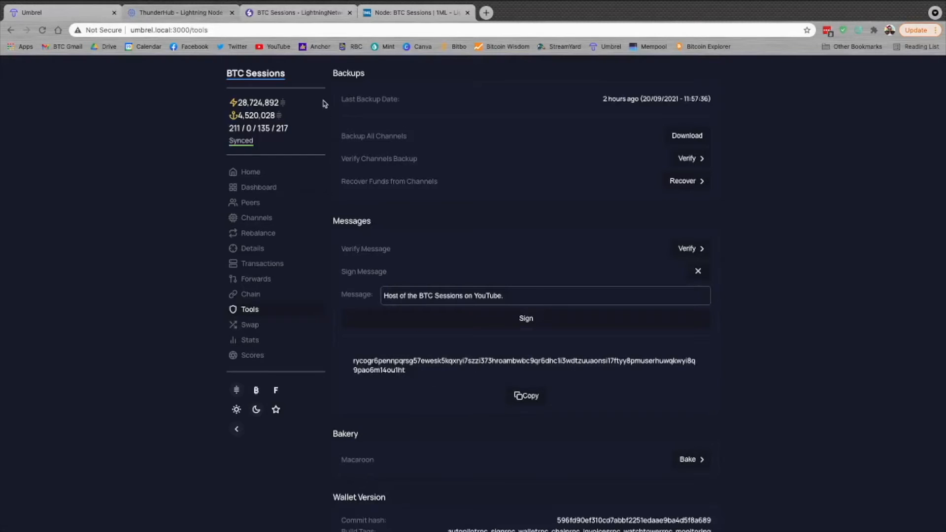
pyautogui.click(279, 15)
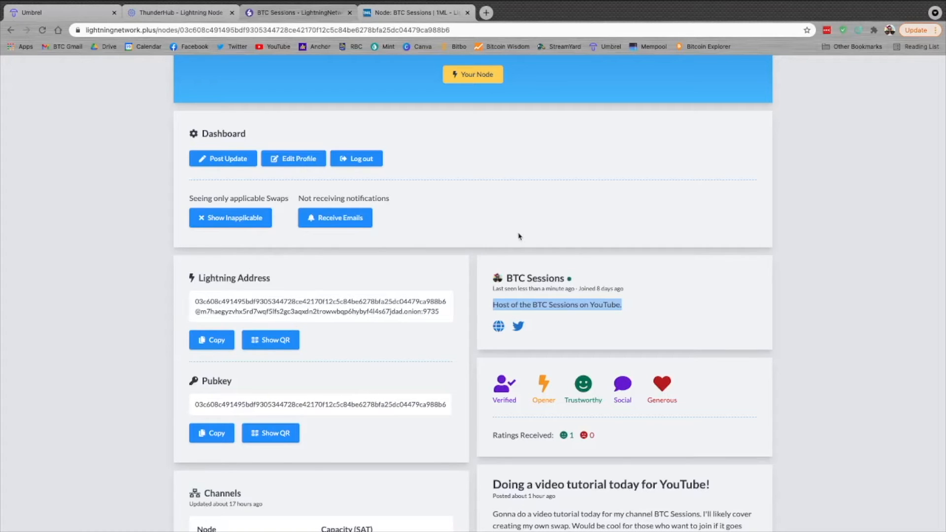
# Examine the node's profile page, including the dashboard, lightning address, pubkey, channel list, ratings and posted updates.
pyautogui.scroll(4, 520, 237)
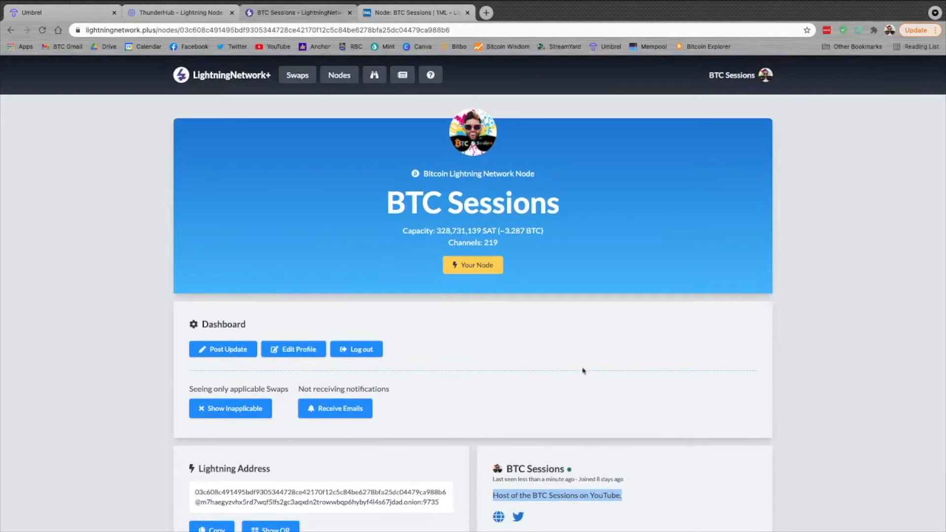
pyautogui.click(634, 342)
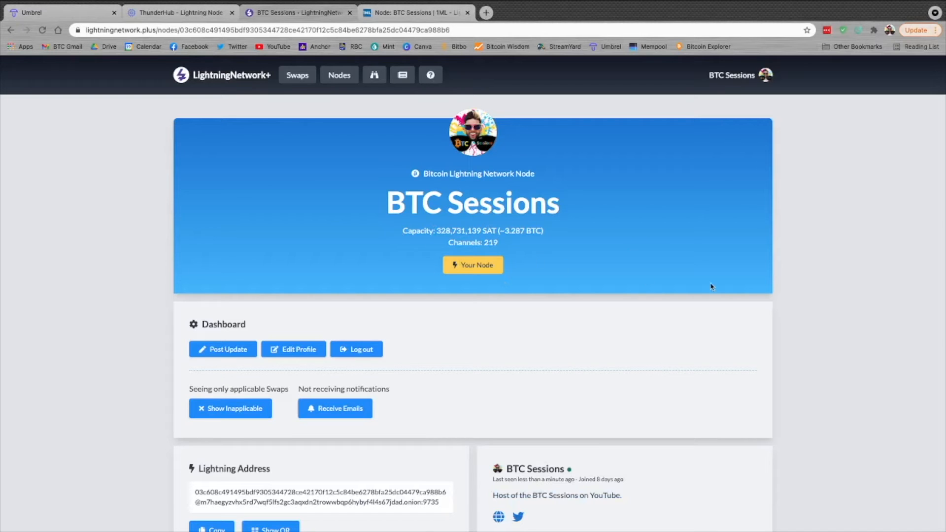
pyautogui.scroll(-5, 777, 397)
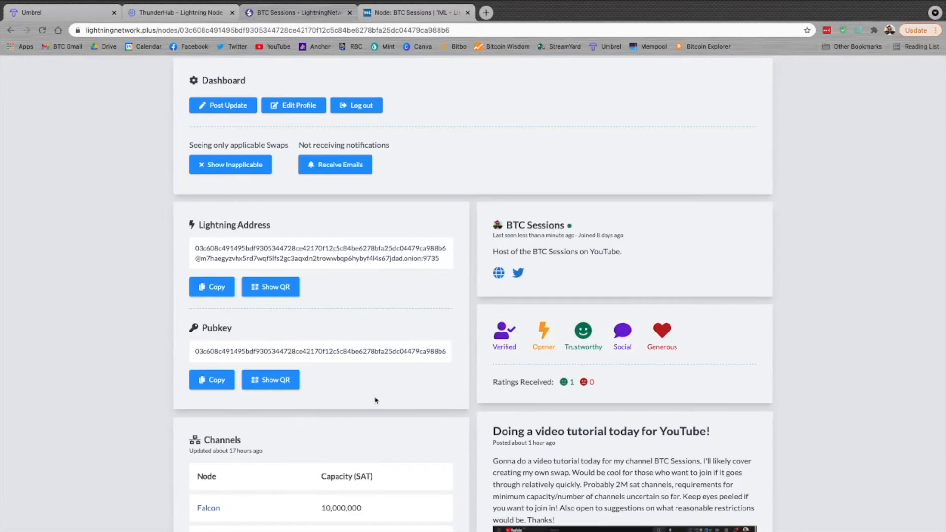
pyautogui.scroll(4, 709, 308)
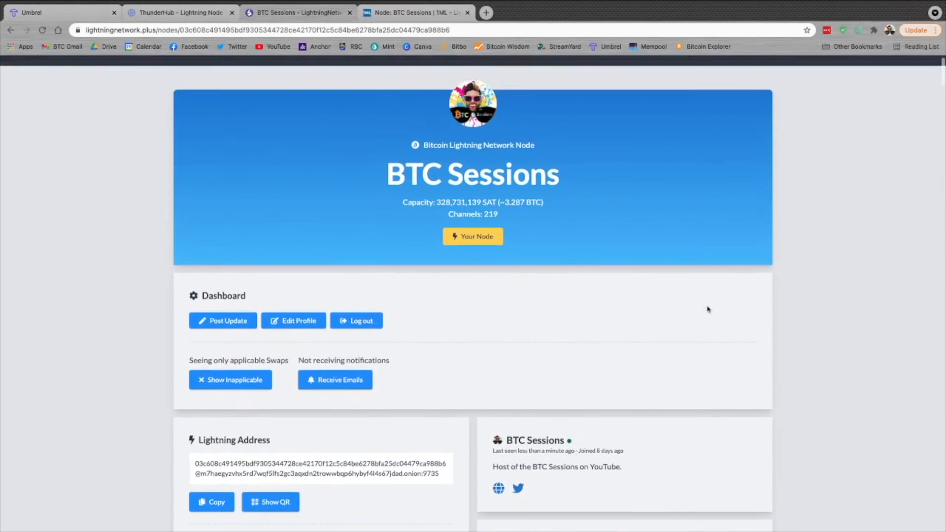
pyautogui.scroll(-2, 629, 253)
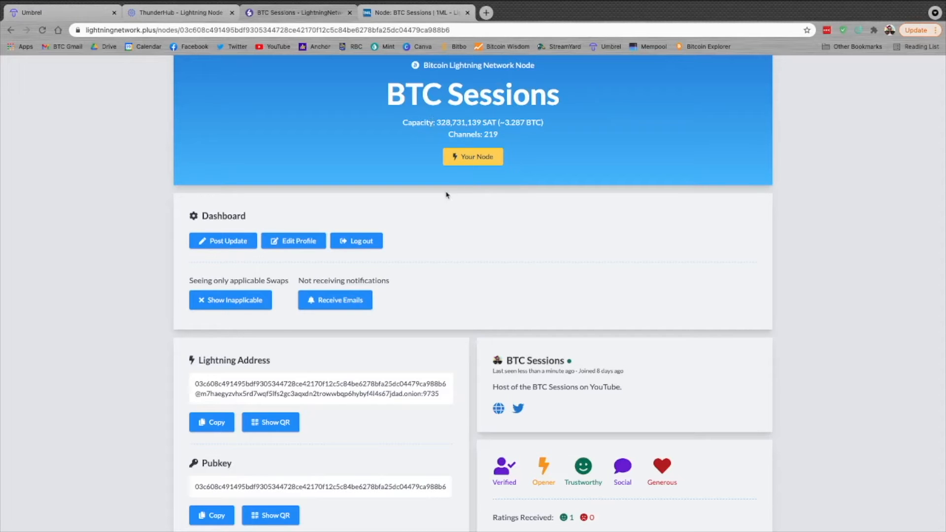
pyautogui.scroll(-2, 603, 265)
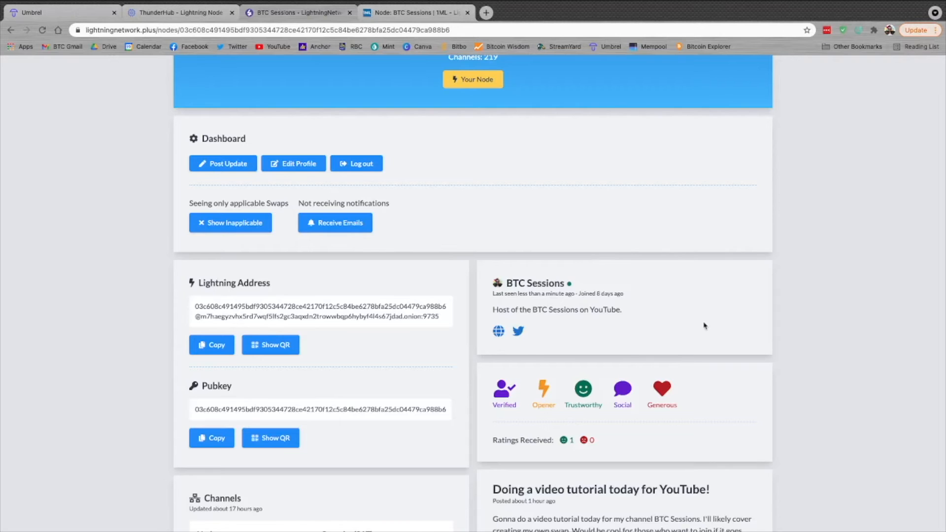
pyautogui.scroll(-3, 705, 326)
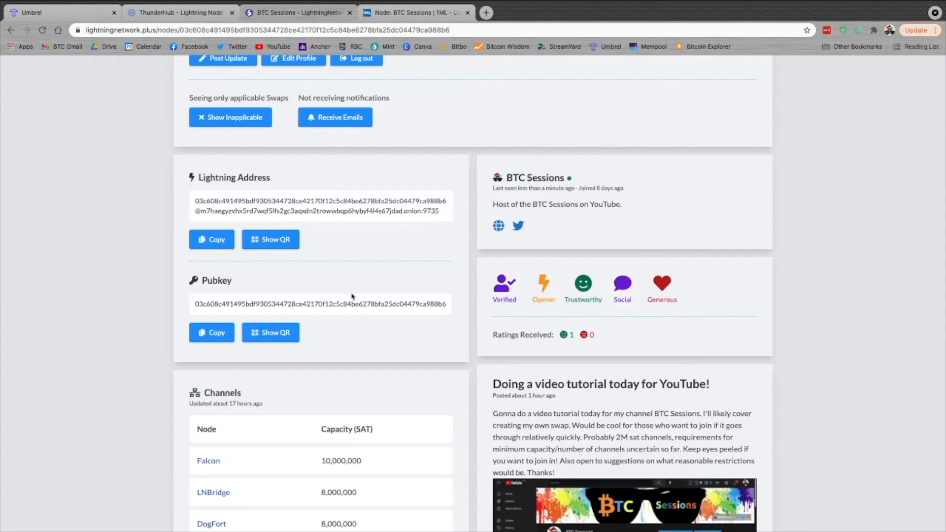
pyautogui.scroll(-5, 353, 296)
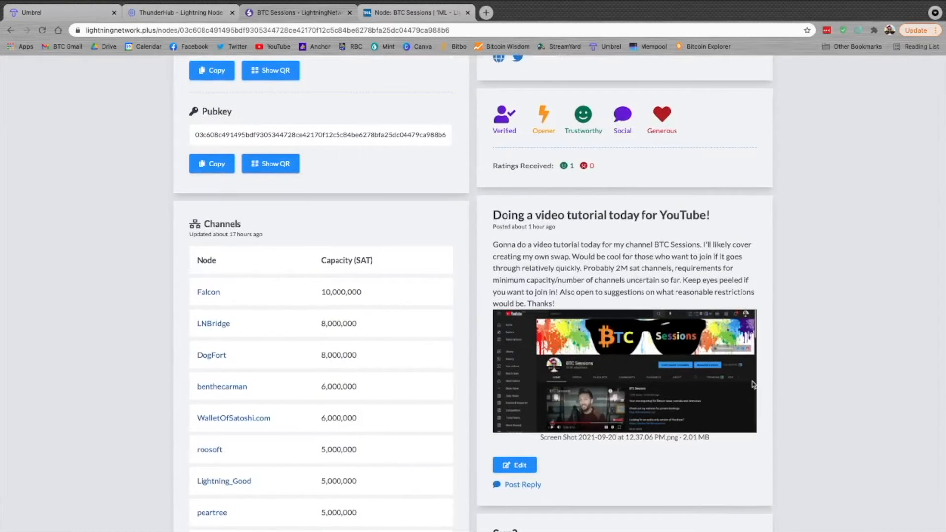
pyautogui.scroll(-3, 715, 384)
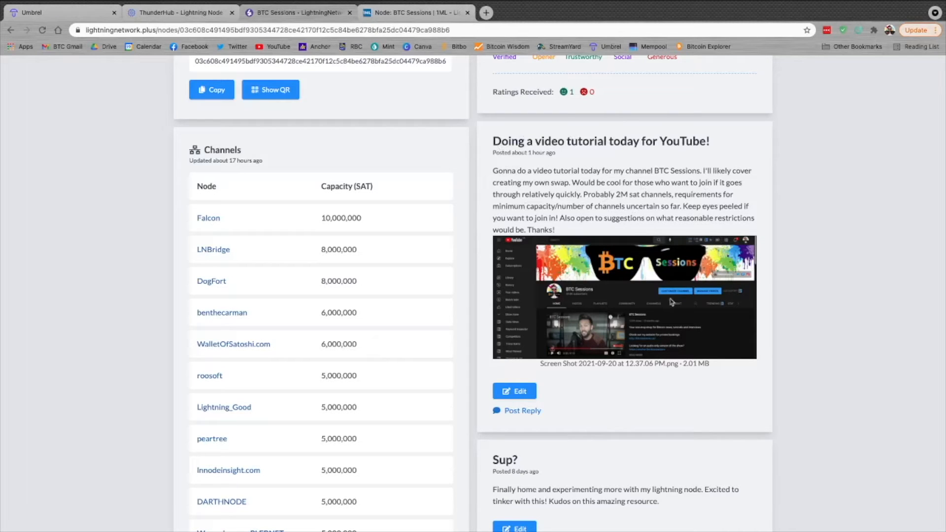
pyautogui.scroll(-3, 678, 372)
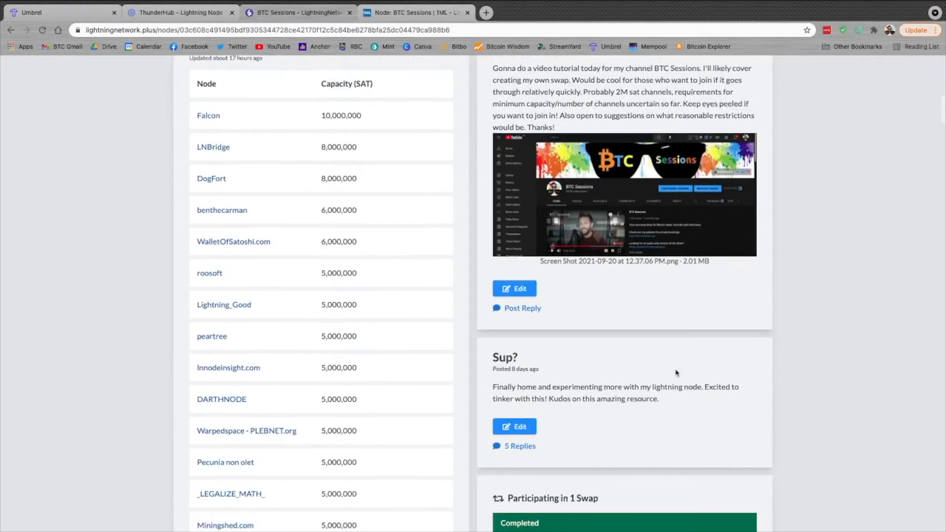
# Review the rest of the node's profile, covering its swap participation and the node description.
pyautogui.scroll(-8, 678, 373)
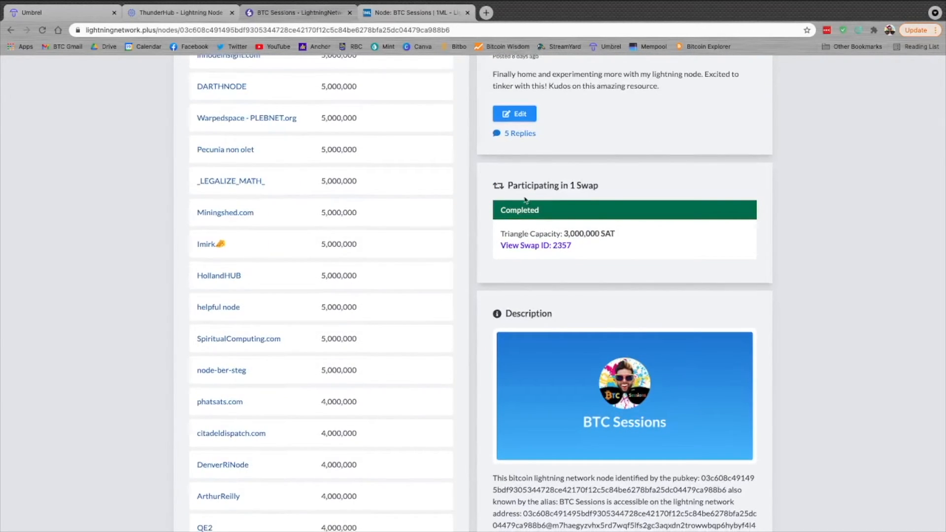
pyautogui.scroll(-6, 795, 291)
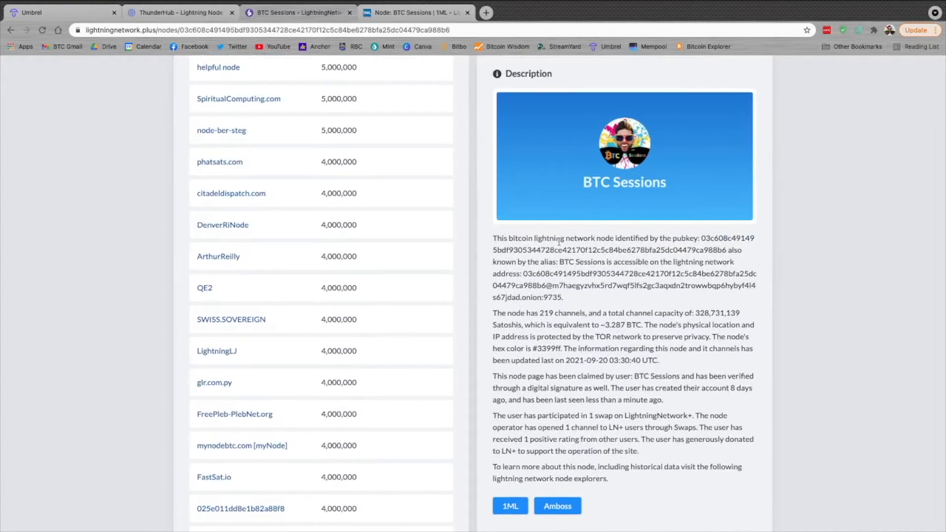
pyautogui.scroll(15, 708, 281)
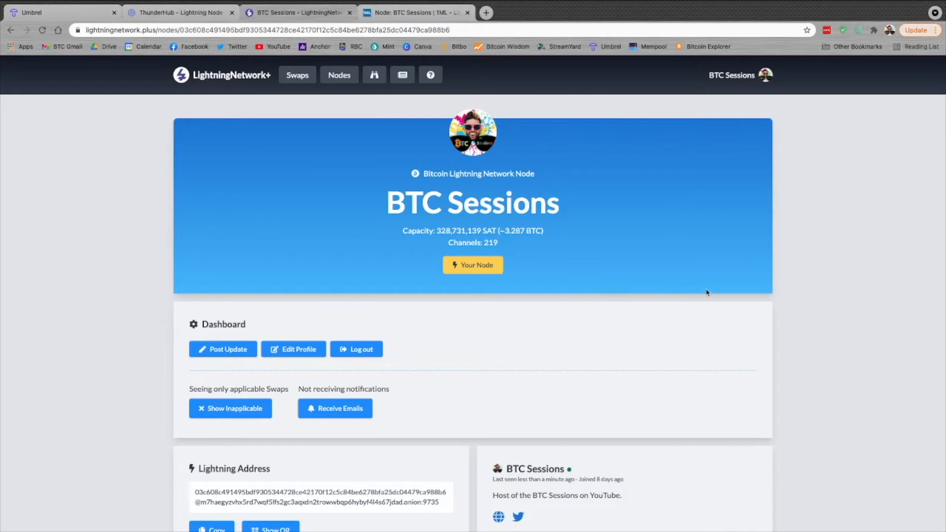
# Open the LightningNetwork+ swaps index and look over the statuses, capacities and available spaces of the latest swaps.
pyautogui.click(224, 79)
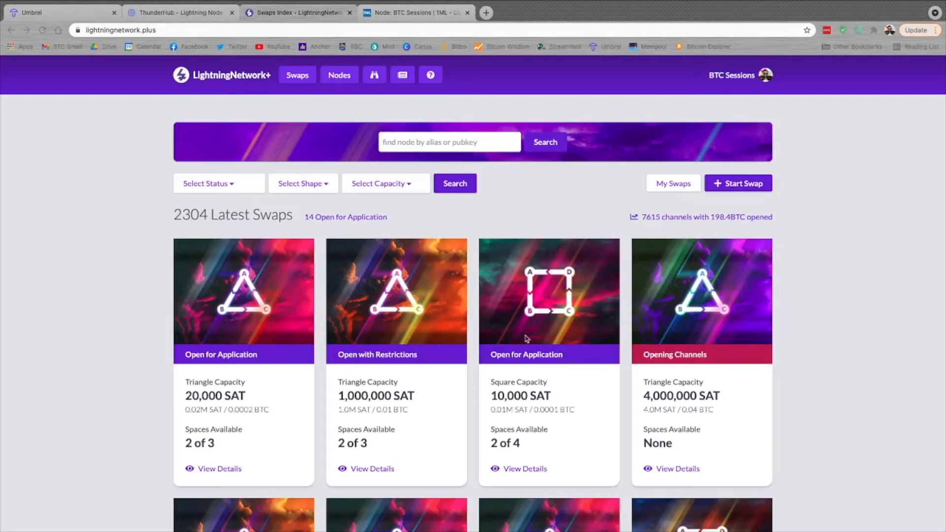
pyautogui.scroll(-2, 820, 374)
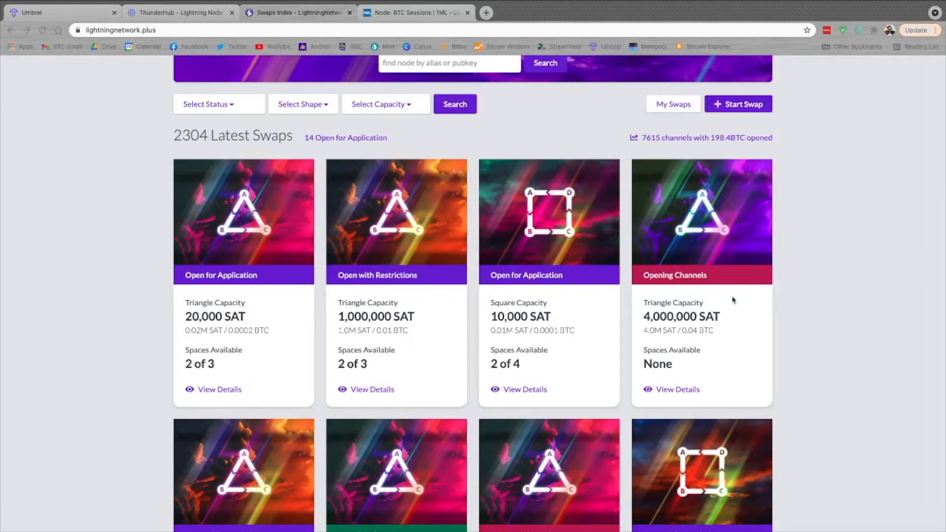
pyautogui.scroll(-2, 733, 298)
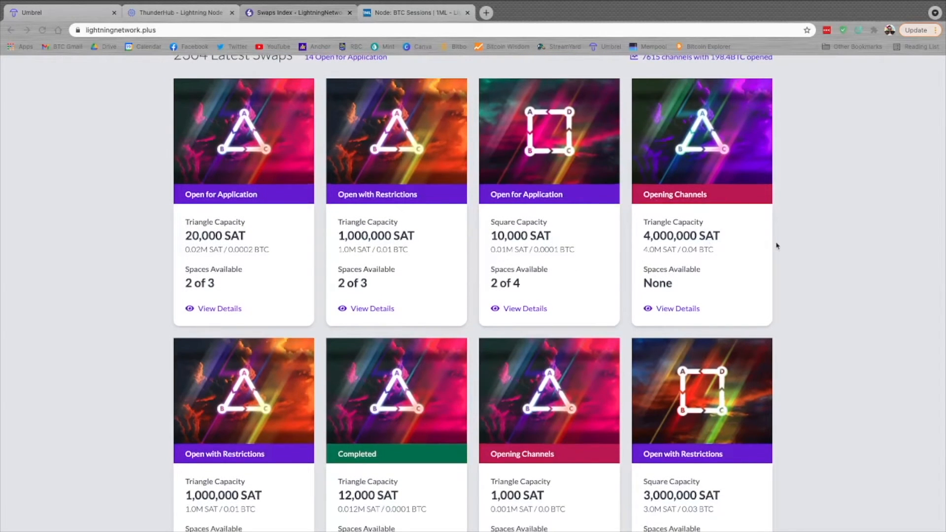
pyautogui.scroll(-3, 778, 246)
pyautogui.scroll(2, 760, 336)
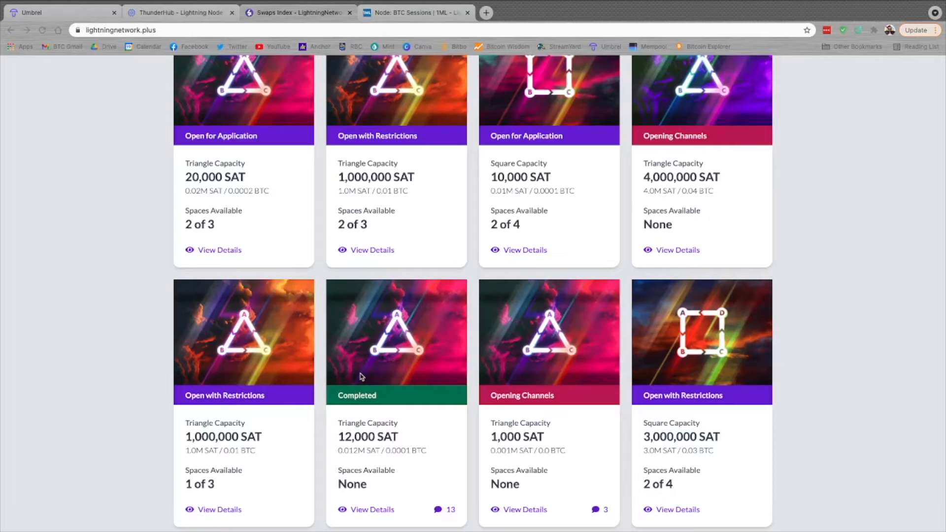
pyautogui.scroll(2, 360, 377)
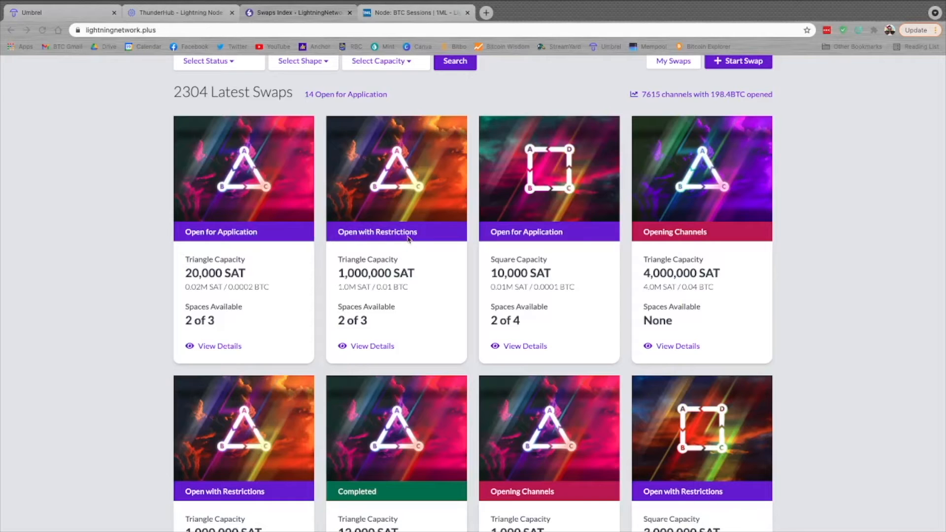
pyautogui.scroll(3, 408, 240)
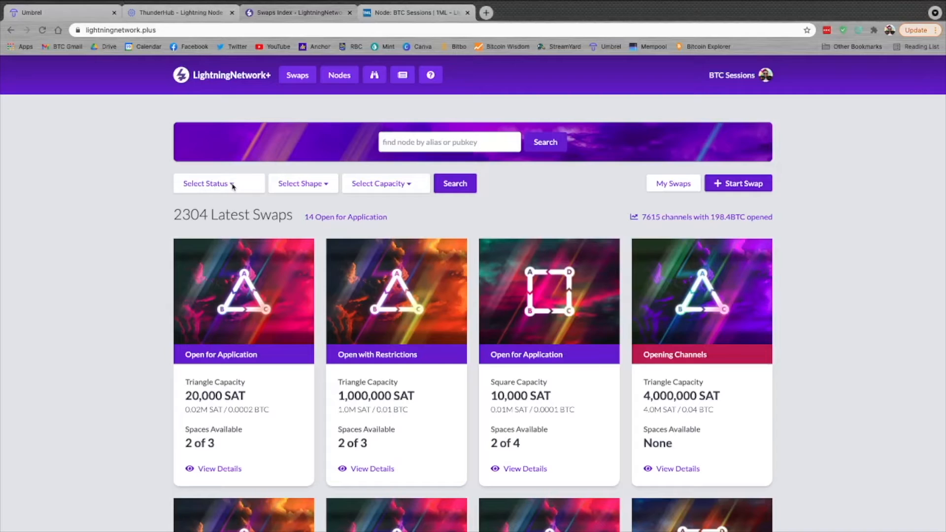
# Filter the swaps list by the status Open for Application.
pyautogui.click(232, 186)
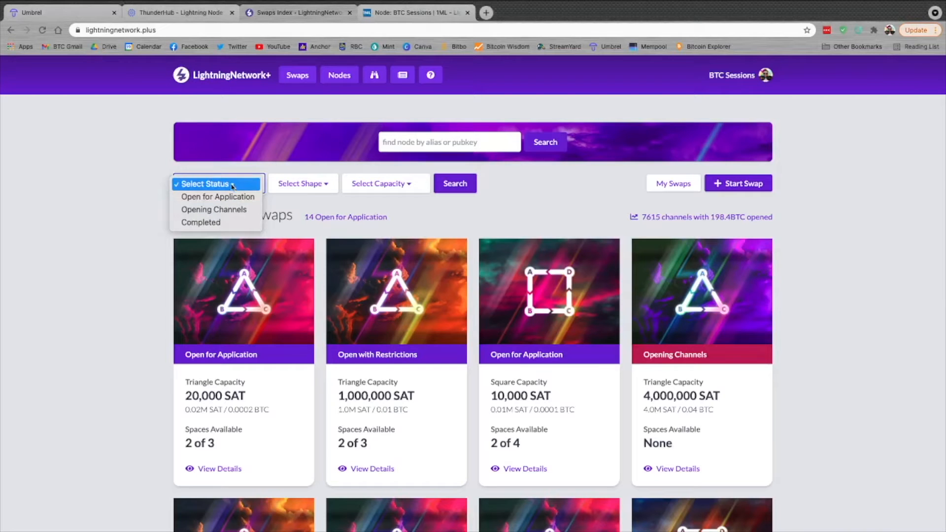
pyautogui.click(215, 197)
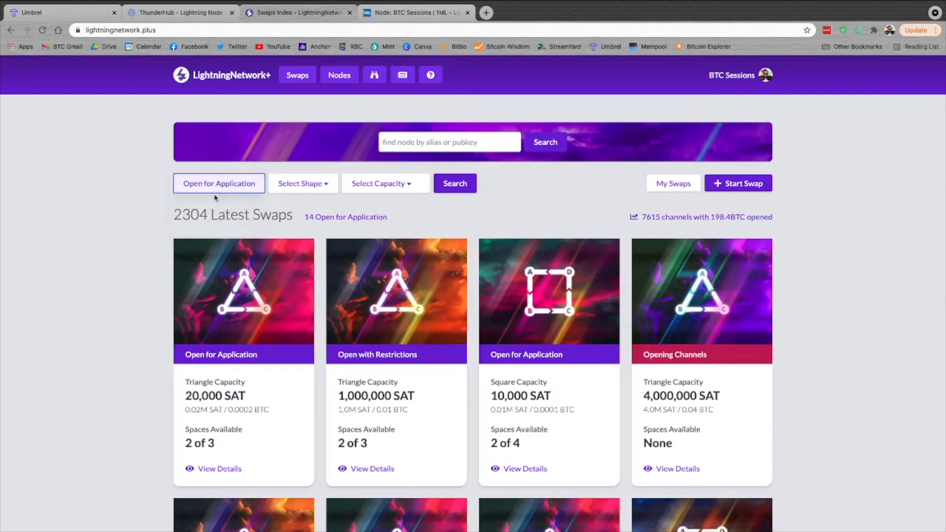
pyautogui.click(454, 183)
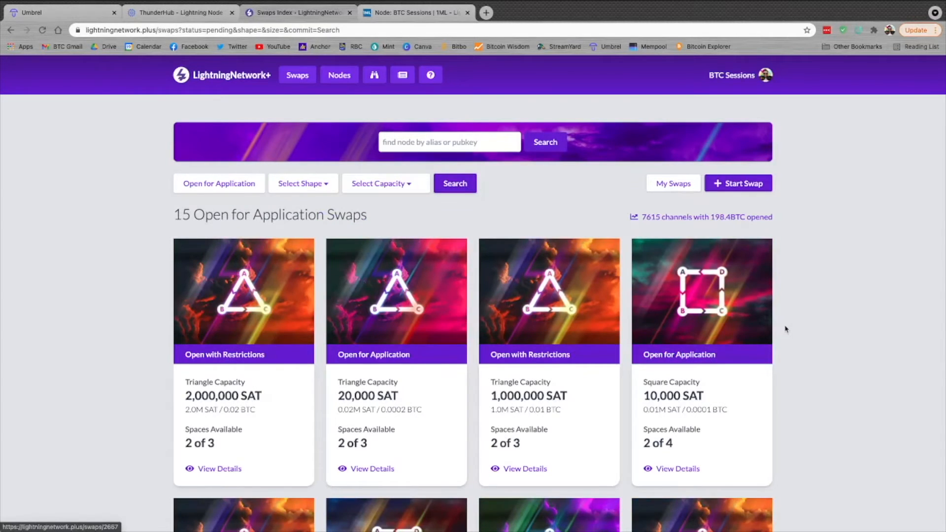
# Browse the filtered swaps and open the details of the 1,000,000 SAT triangle swap with 2 of 3 spaces available.
pyautogui.scroll(-3, 785, 327)
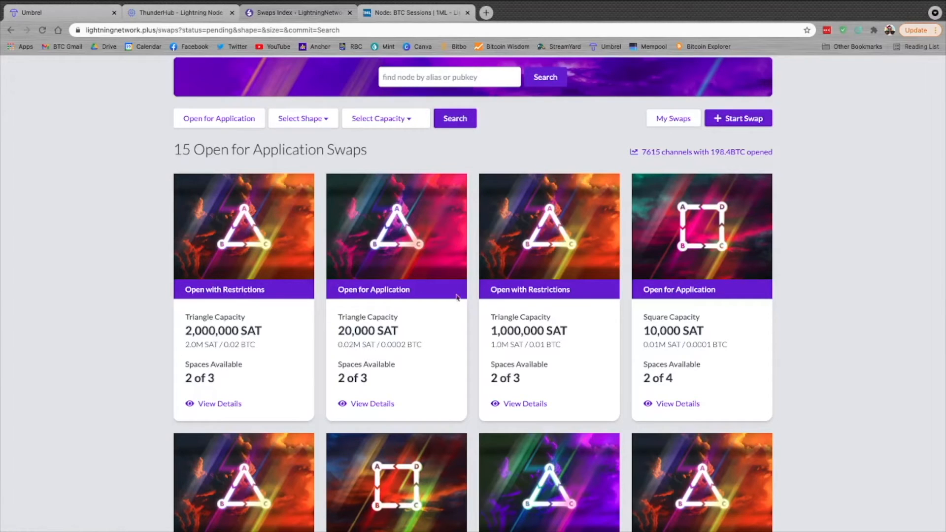
pyautogui.scroll(-2, 723, 306)
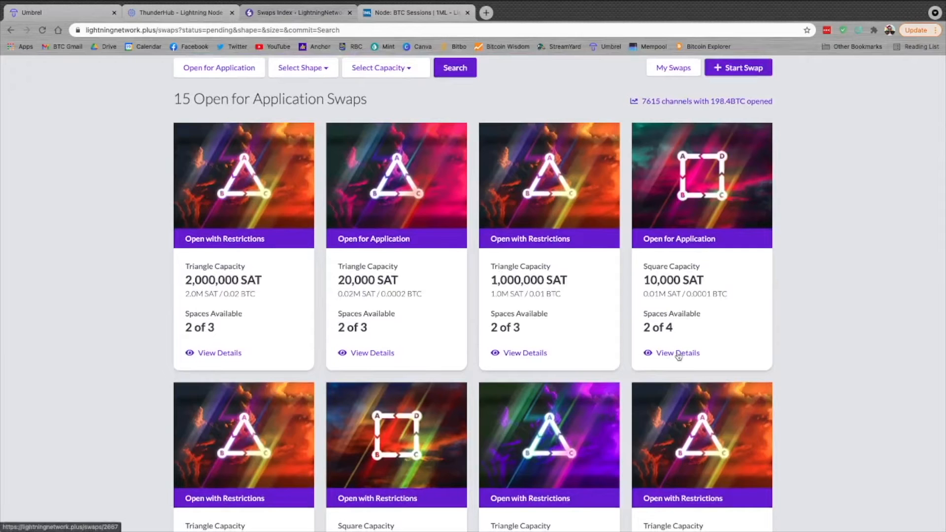
pyautogui.scroll(-6, 678, 355)
pyautogui.scroll(2, 679, 354)
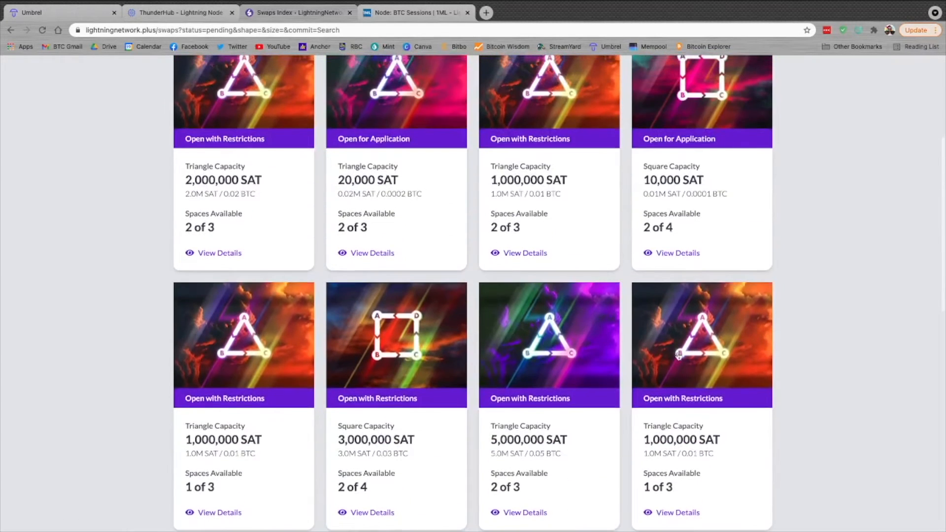
pyautogui.scroll(3, 679, 354)
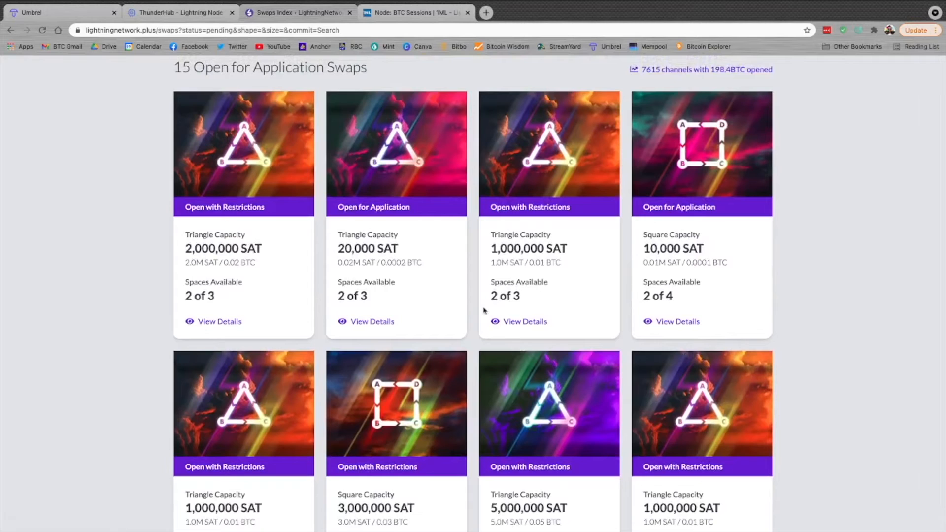
pyautogui.scroll(1, 485, 309)
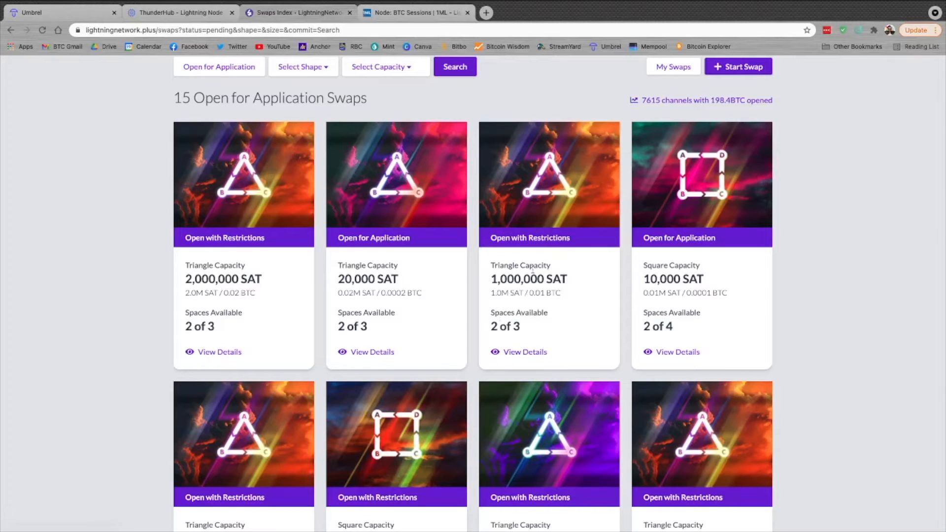
pyautogui.click(518, 354)
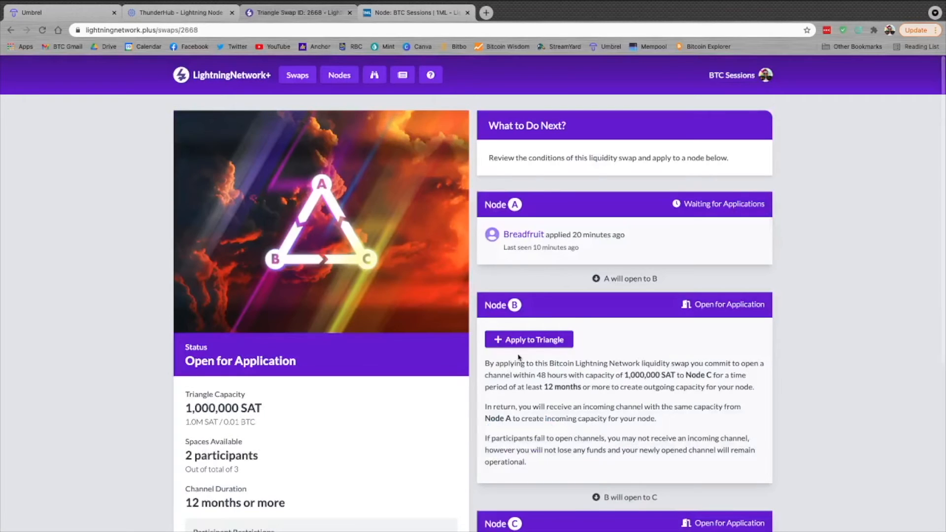
# Examine the triangle swap's capacity, channel duration, participant restrictions, description and node application terms.
pyautogui.scroll(-3, 466, 382)
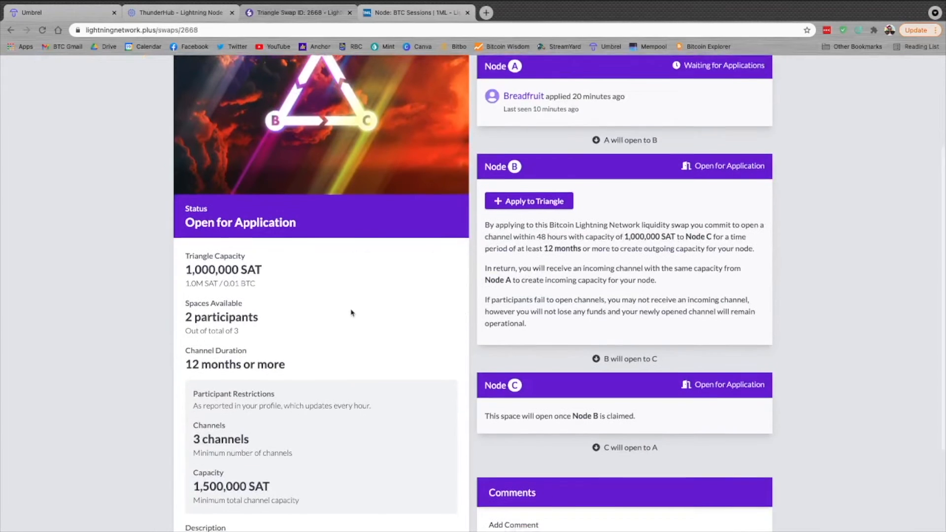
pyautogui.scroll(-2, 354, 313)
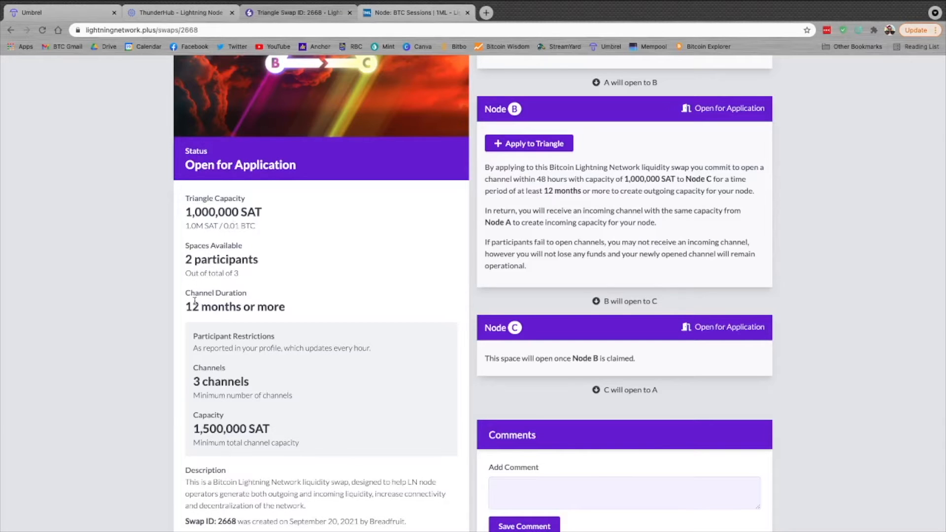
pyautogui.scroll(-2, 338, 330)
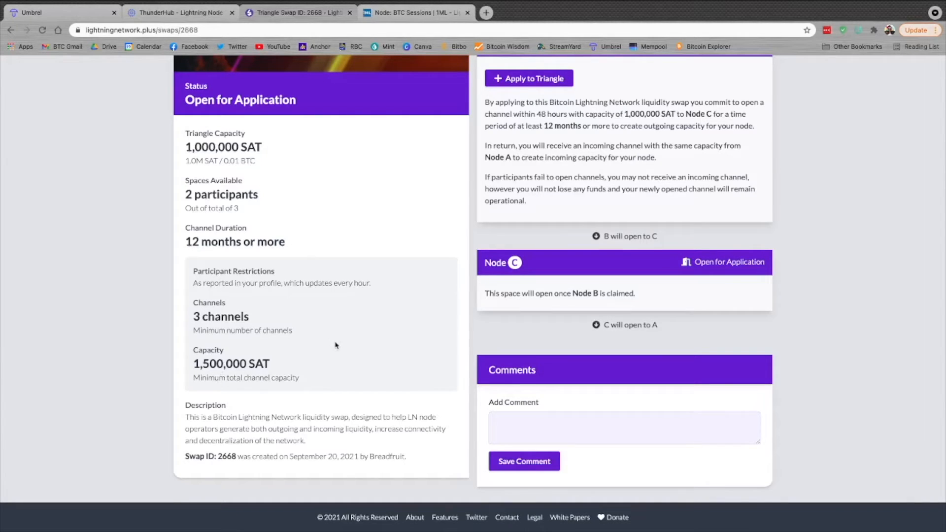
pyautogui.scroll(2, 254, 303)
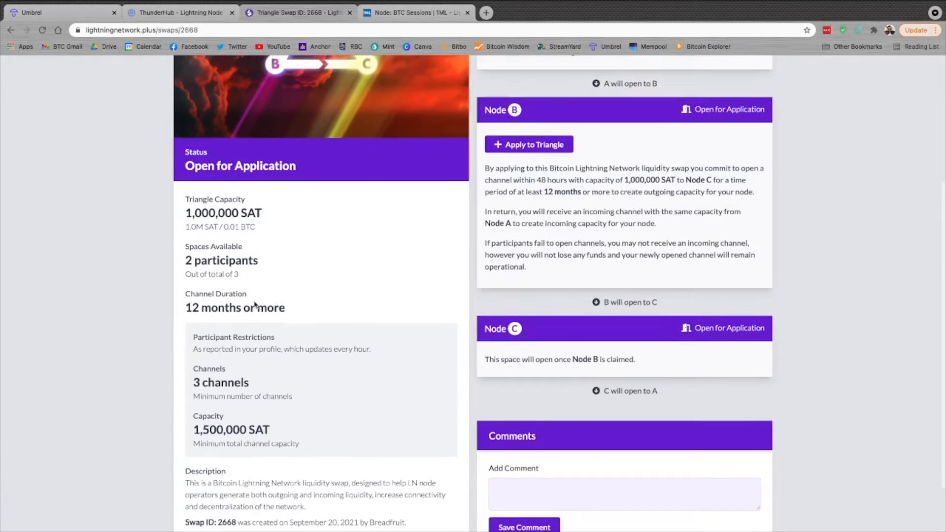
pyautogui.scroll(-2, 255, 303)
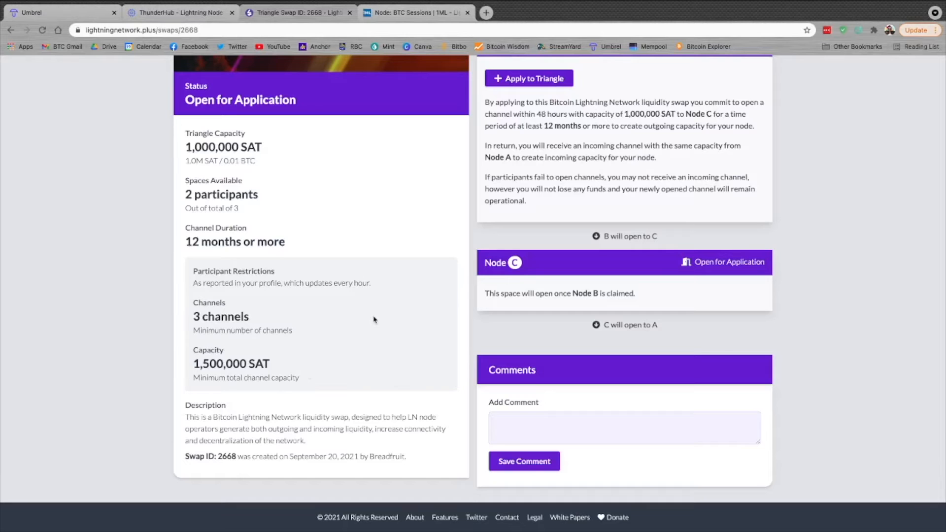
pyautogui.scroll(5, 372, 217)
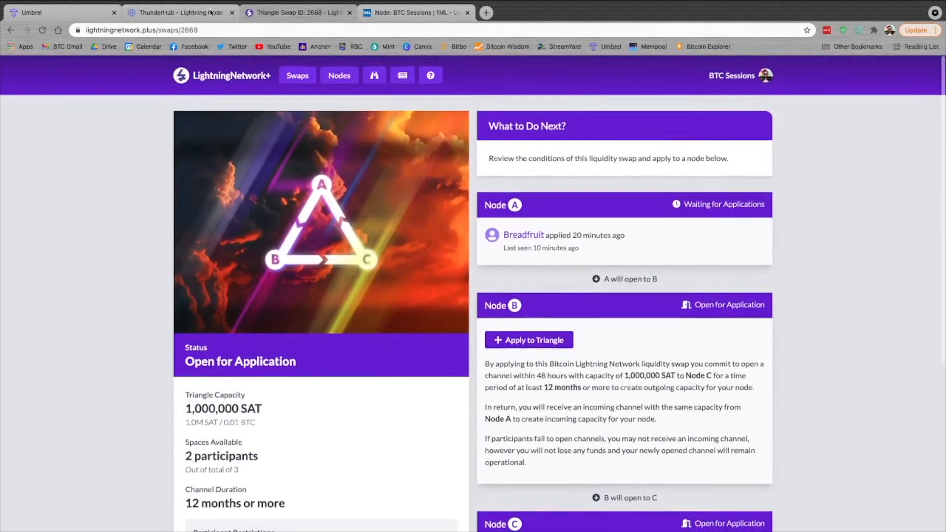
# Switch to ThunderHub, go to its home page and copy the node's public key from the connection details.
pyautogui.click(159, 16)
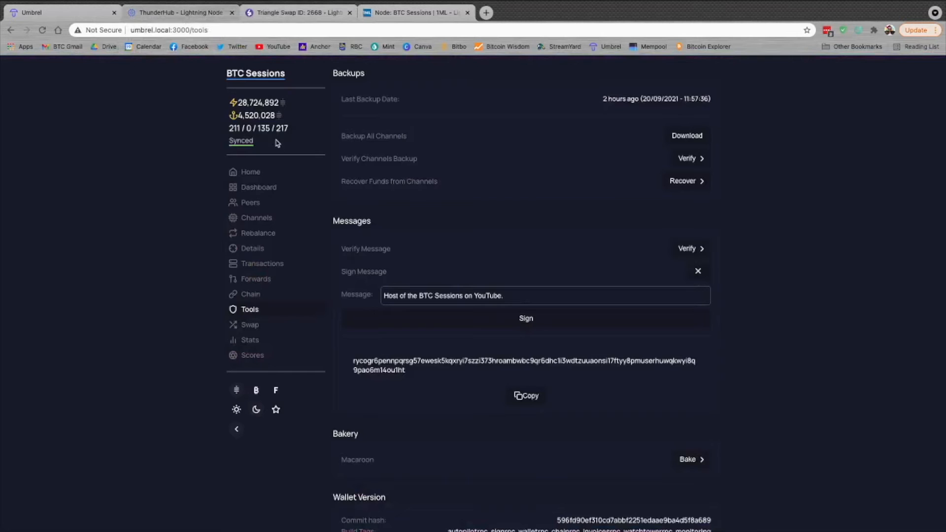
pyautogui.click(249, 170)
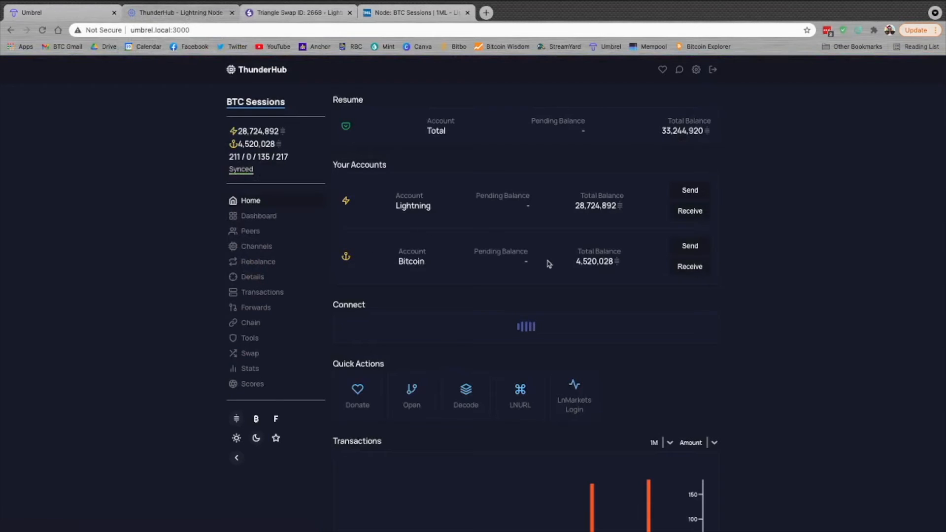
pyautogui.scroll(-5, 549, 264)
pyautogui.scroll(3, 549, 265)
pyautogui.scroll(2, 549, 264)
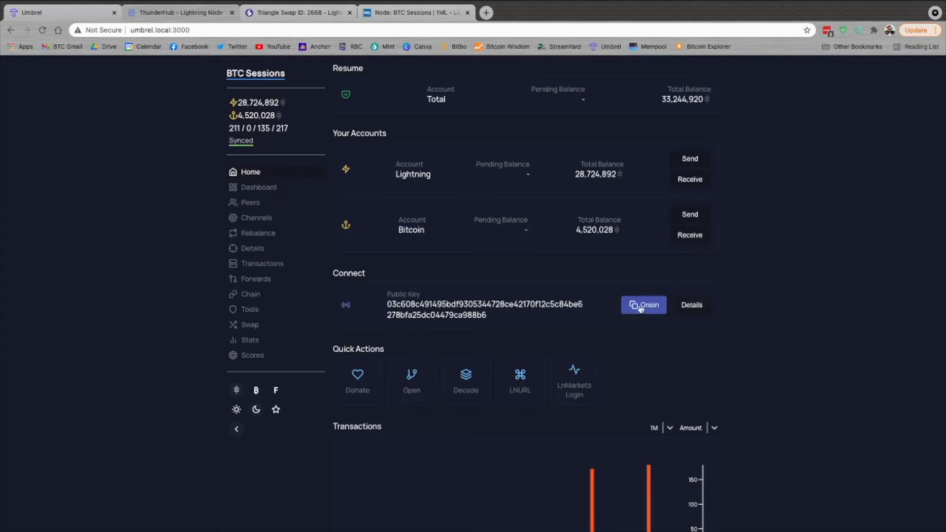
pyautogui.doubleClick(483, 305)
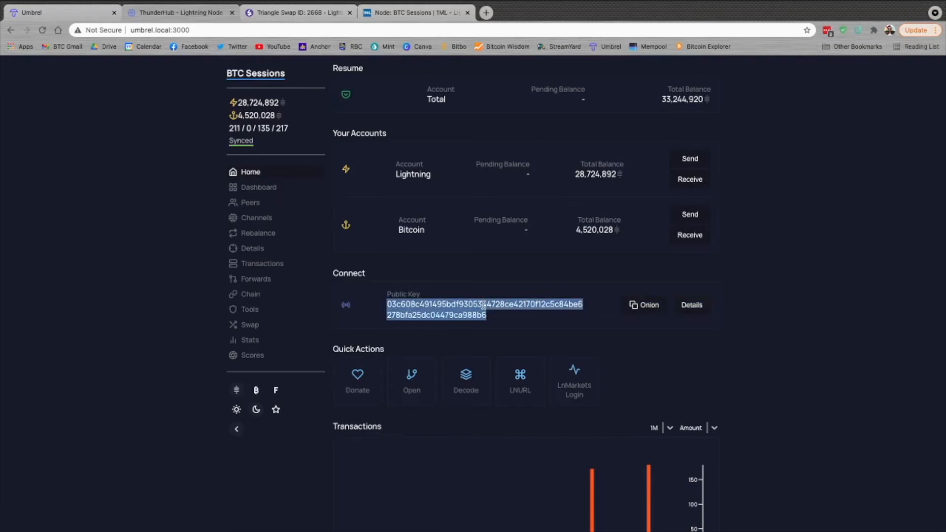
# Switch to 1ML and paste the node's public key into the site search.
pyautogui.click(416, 13)
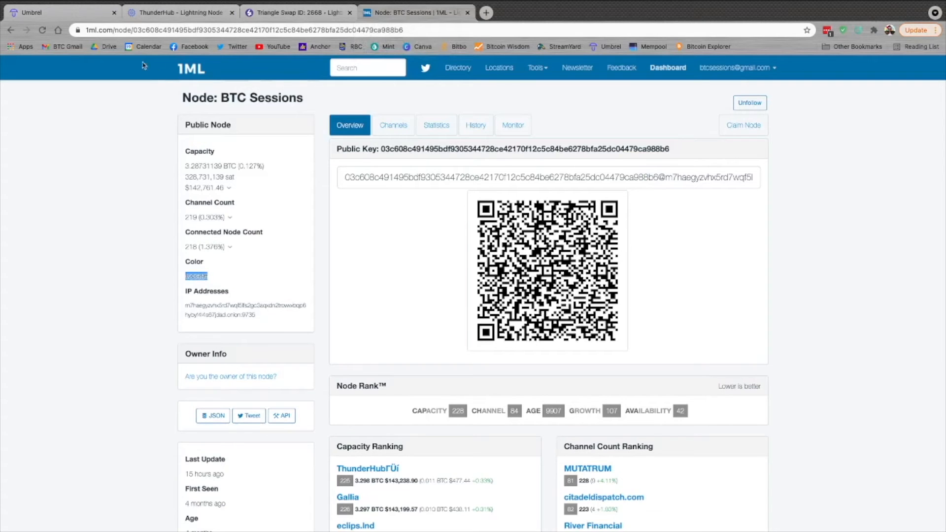
pyautogui.click(338, 68)
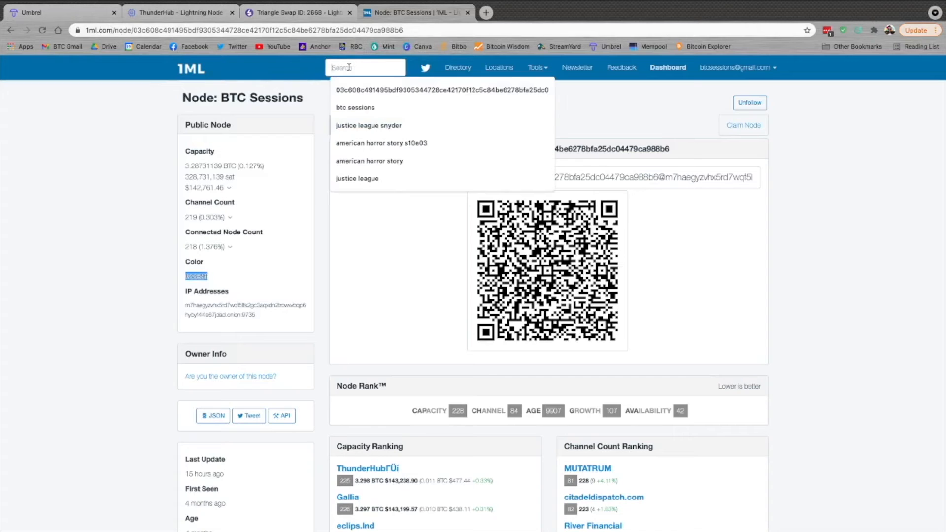
pyautogui.press('super+v')
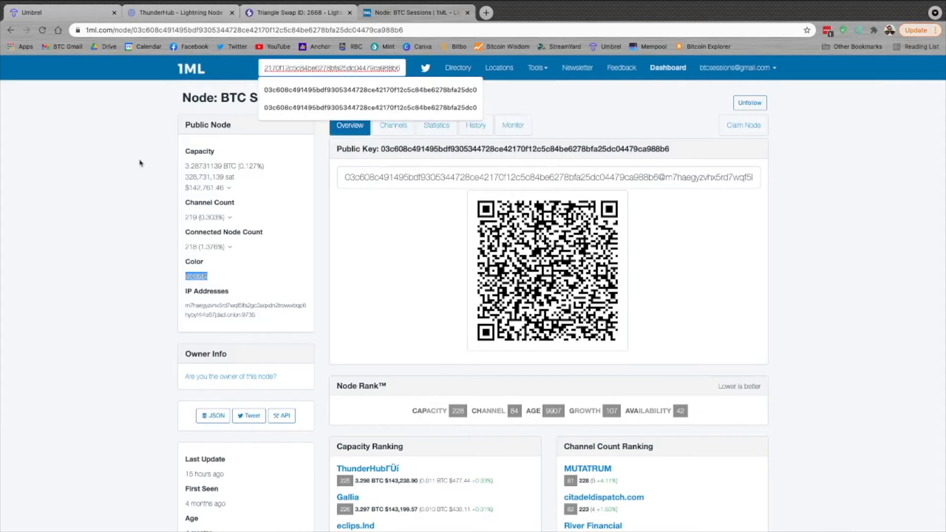
pyautogui.click(106, 164)
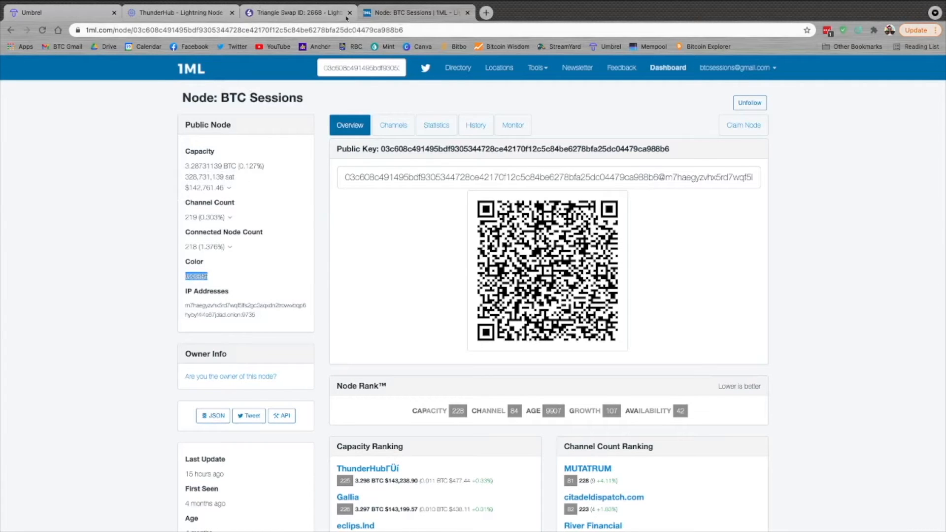
# Return to the triangle swap on LightningNetwork+ and highlight the minimum total channel capacity in its participant restrictions.
pyautogui.click(300, 15)
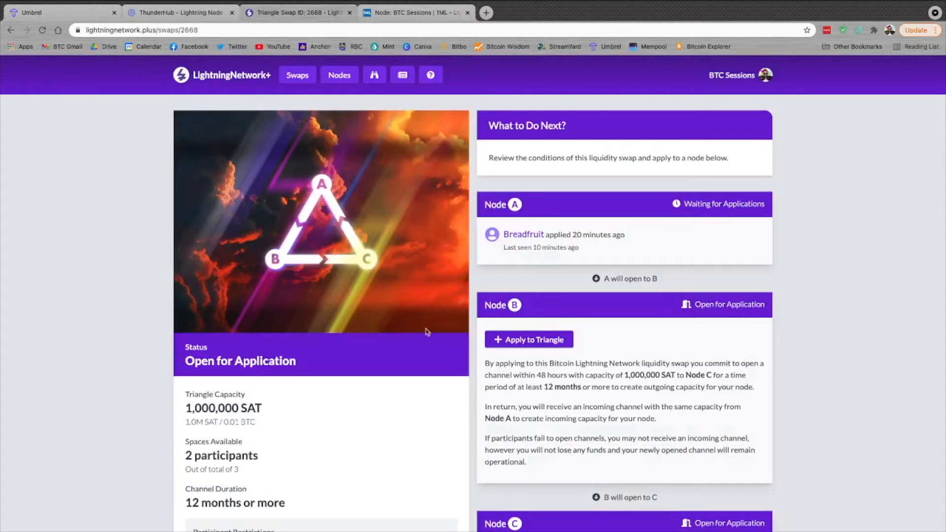
pyautogui.scroll(-1, 202, 449)
pyautogui.scroll(-3, 202, 449)
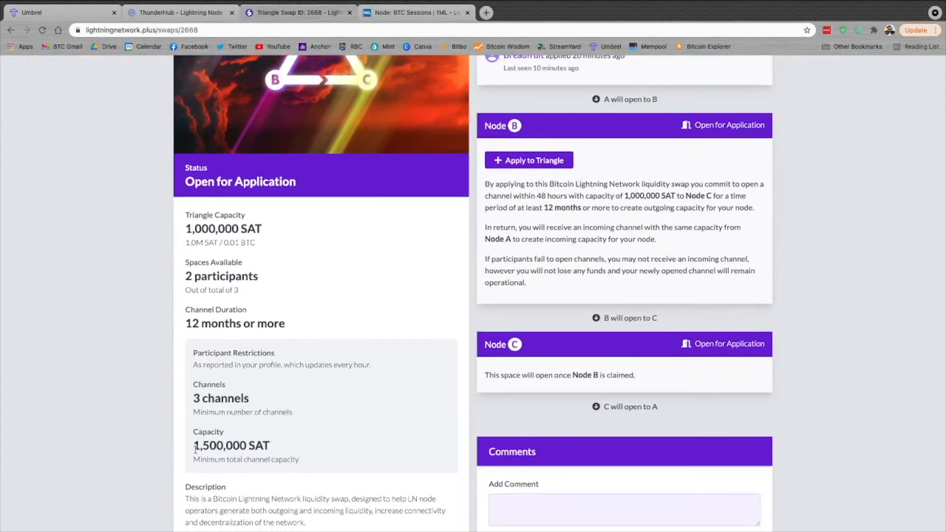
pyautogui.moveTo(194, 446); pyautogui.dragTo(247, 445)
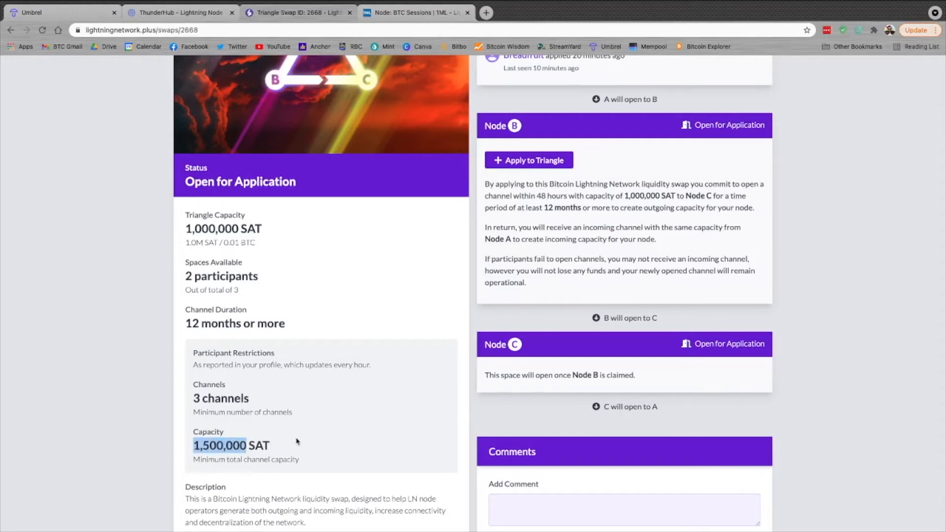
# Check the node's capacity and channel count on 1ML, then return to the triangle swap on LightningNetwork+.
pyautogui.click(180, 15)
pyautogui.click(410, 14)
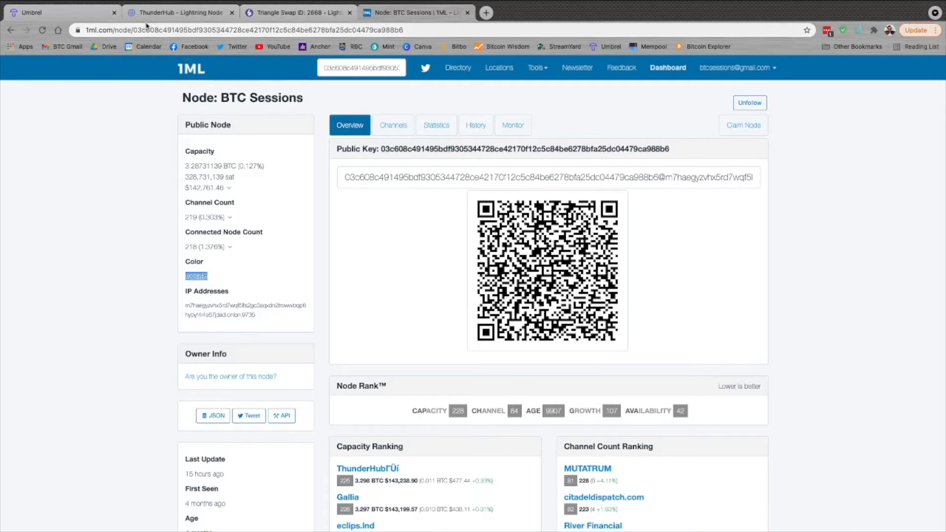
pyautogui.click(175, 14)
pyautogui.click(260, 14)
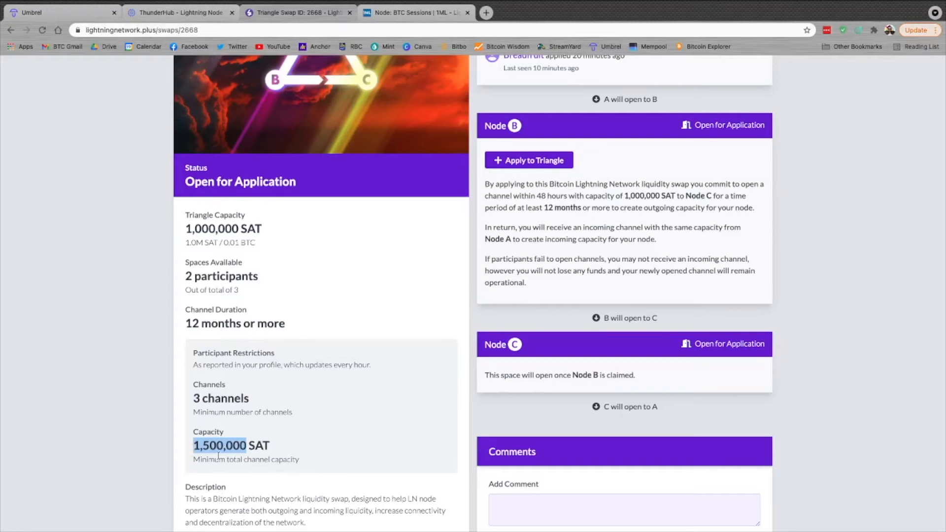
# Review the triangle swap's available spaces, channel duration, participant restrictions and the commitments for Nodes B and C.
pyautogui.scroll(-3, 311, 428)
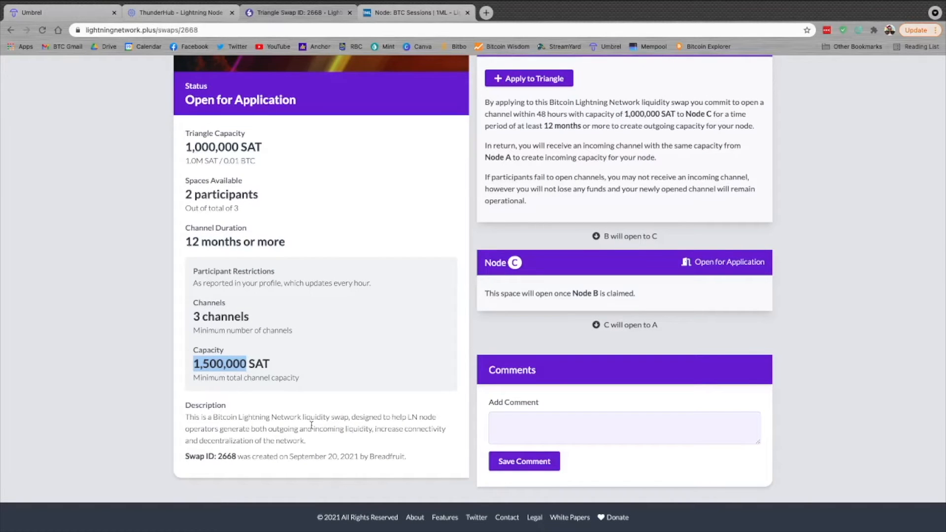
pyautogui.scroll(10, 312, 424)
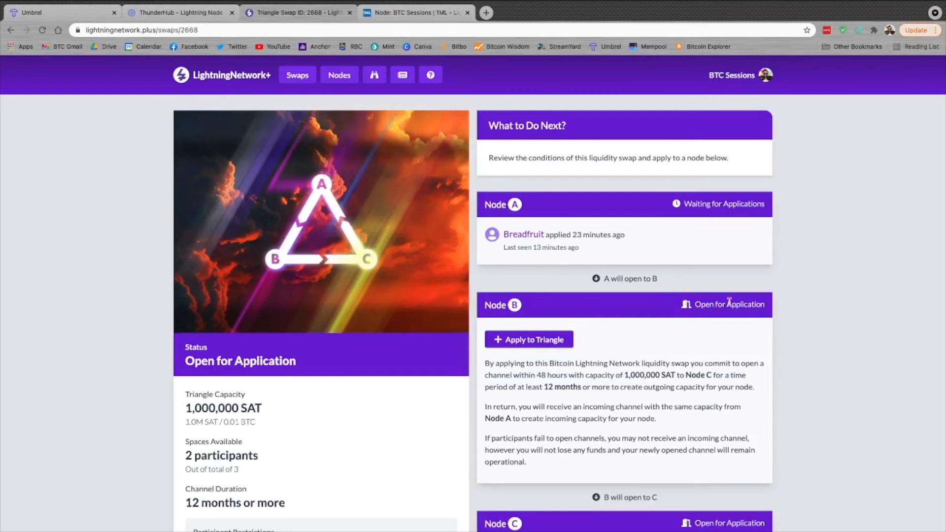
pyautogui.scroll(-1, 759, 317)
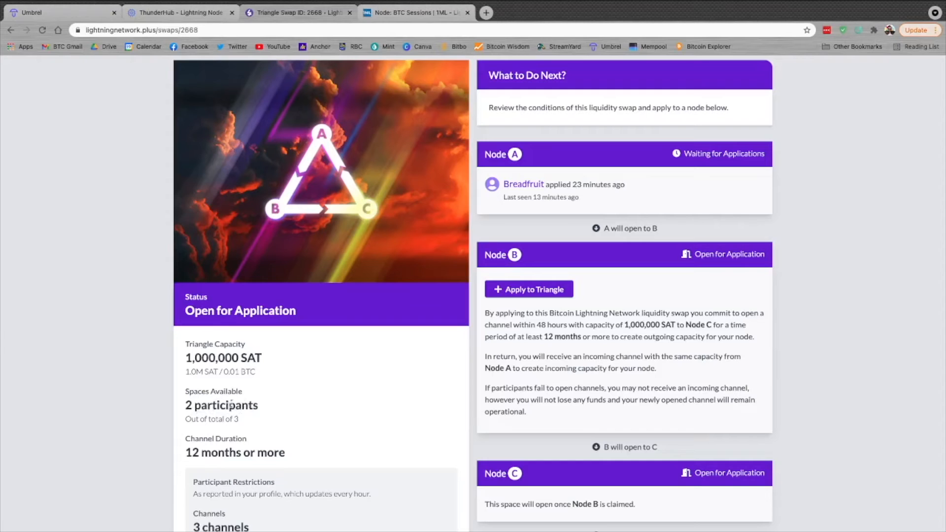
pyautogui.scroll(-3, 602, 367)
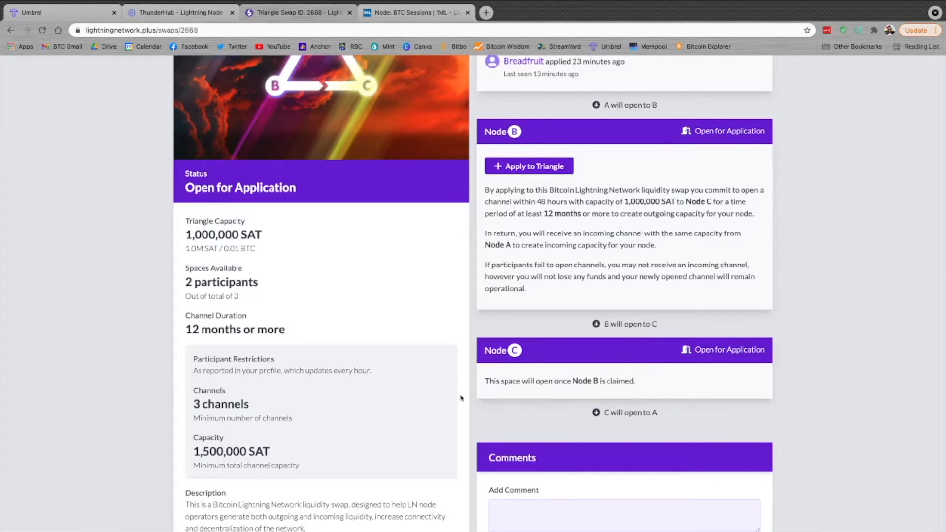
pyautogui.scroll(2, 671, 312)
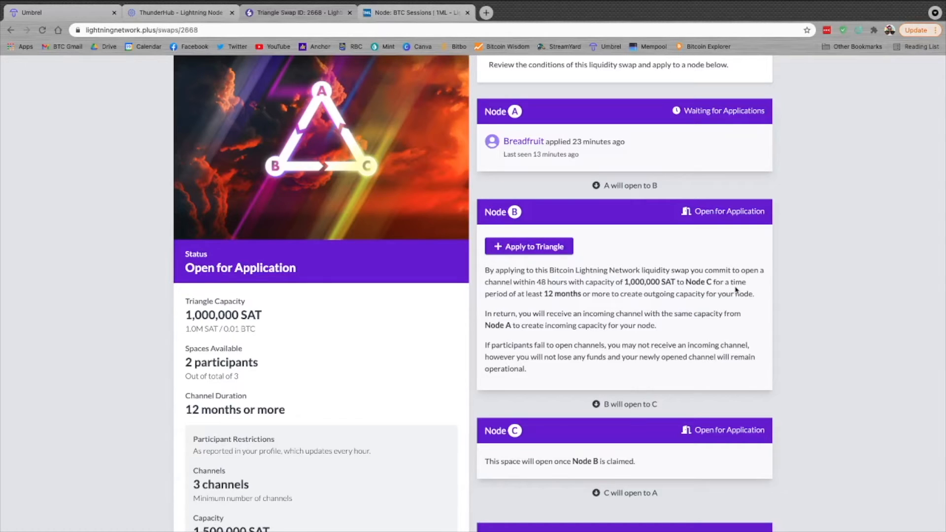
pyautogui.scroll(-3, 736, 290)
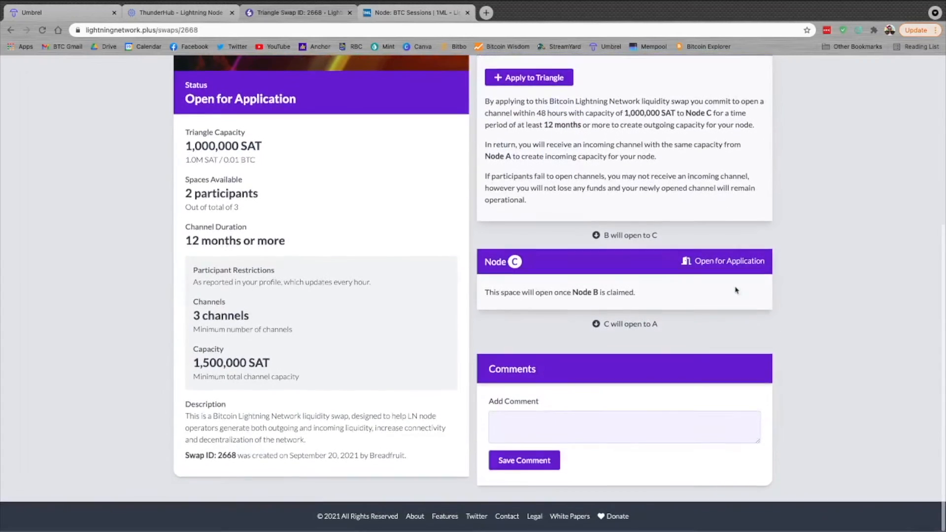
pyautogui.scroll(5, 736, 291)
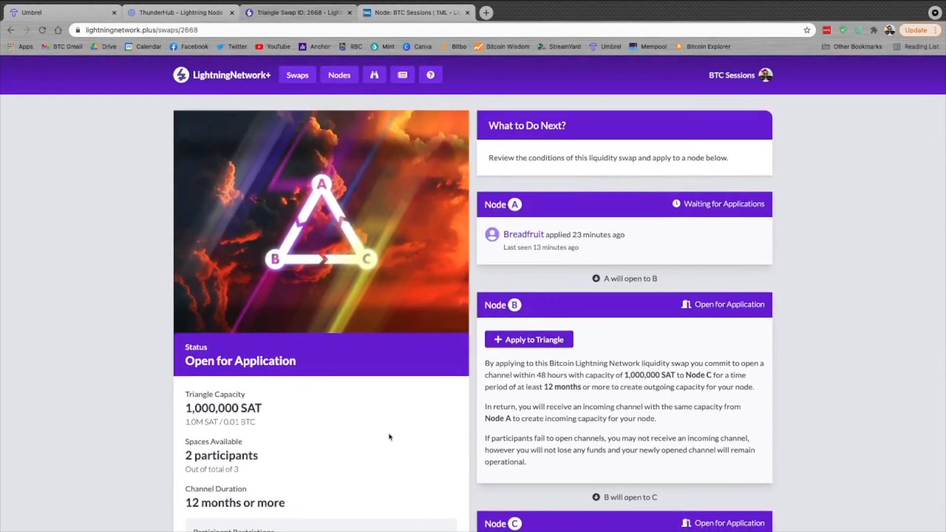
# Start a new swap from the swaps index with the Triangle: 3 Nodes shape and a capacity of 2000000 SAT.
pyautogui.click(207, 78)
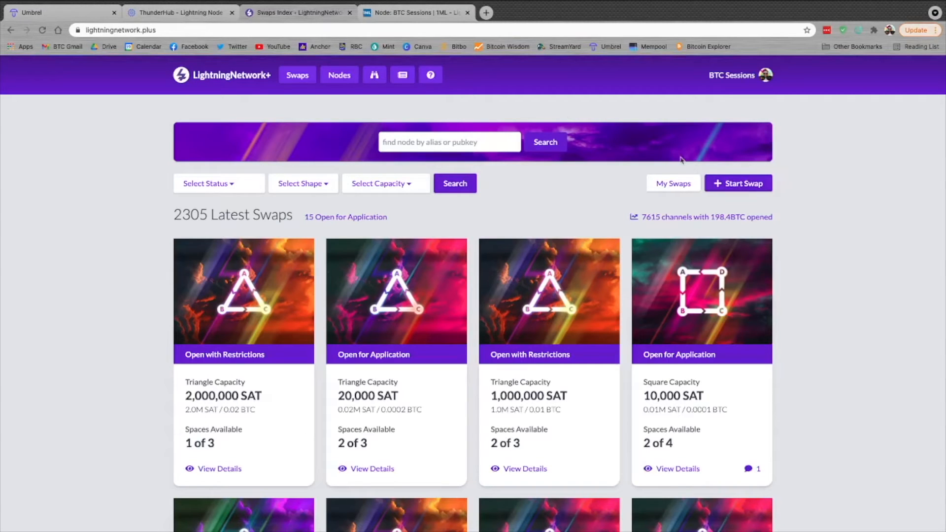
pyautogui.click(732, 188)
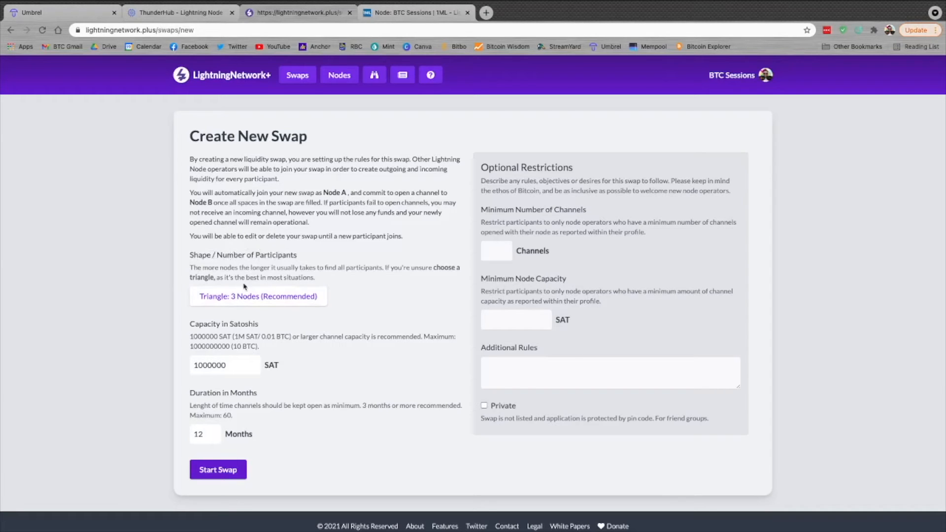
pyautogui.click(233, 297)
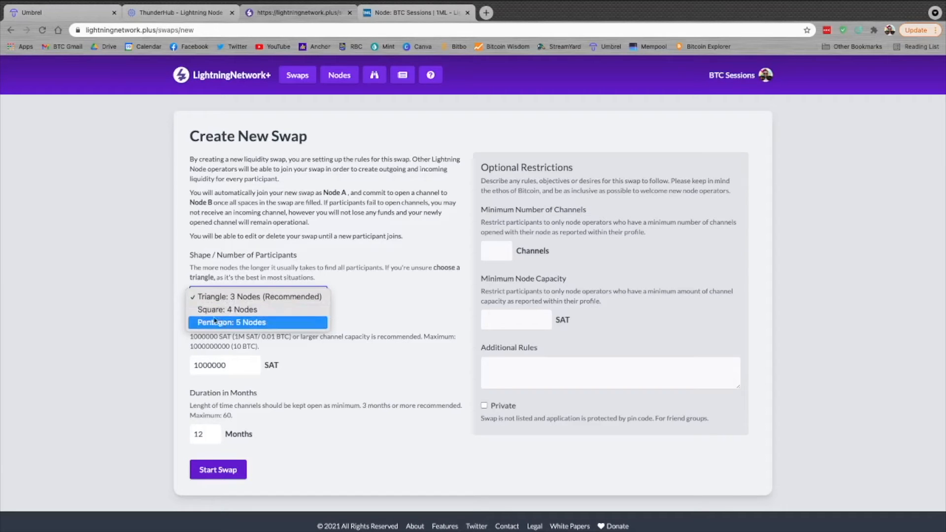
pyautogui.click(257, 299)
pyautogui.scroll(-1, 235, 337)
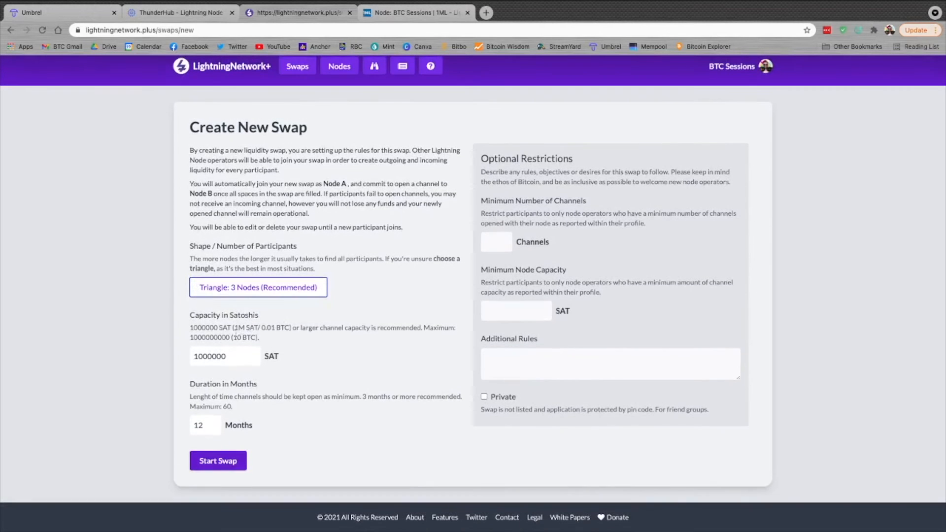
pyautogui.press('Tab')
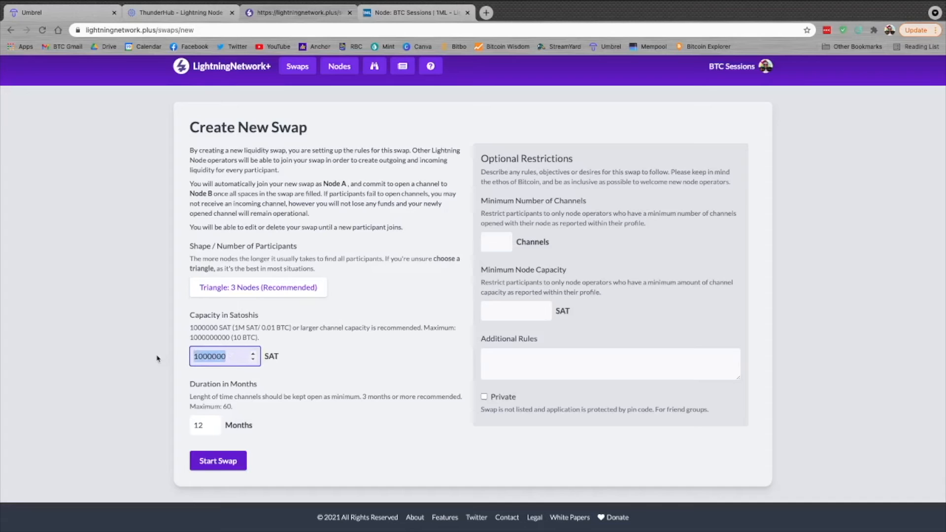
pyautogui.write('2000000')
# Restrict the new swap's participants to a minimum of 10 channels and a minimum node capacity of 10000000 SAT.
pyautogui.click(490, 244)
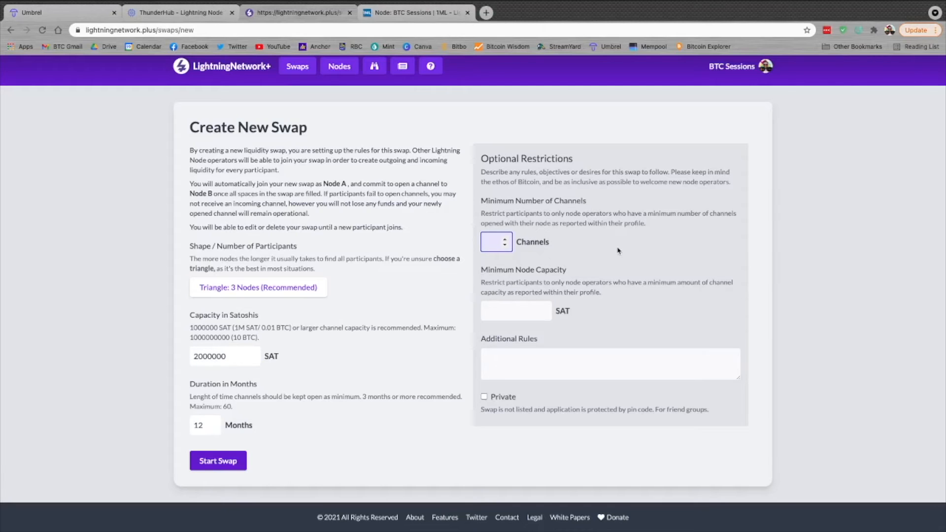
pyautogui.write('10')
pyautogui.click(673, 248)
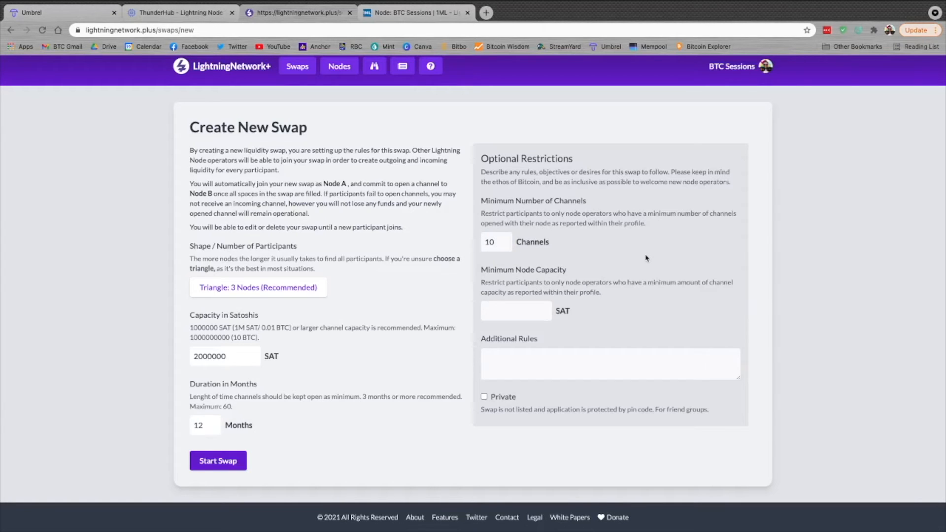
pyautogui.click(501, 314)
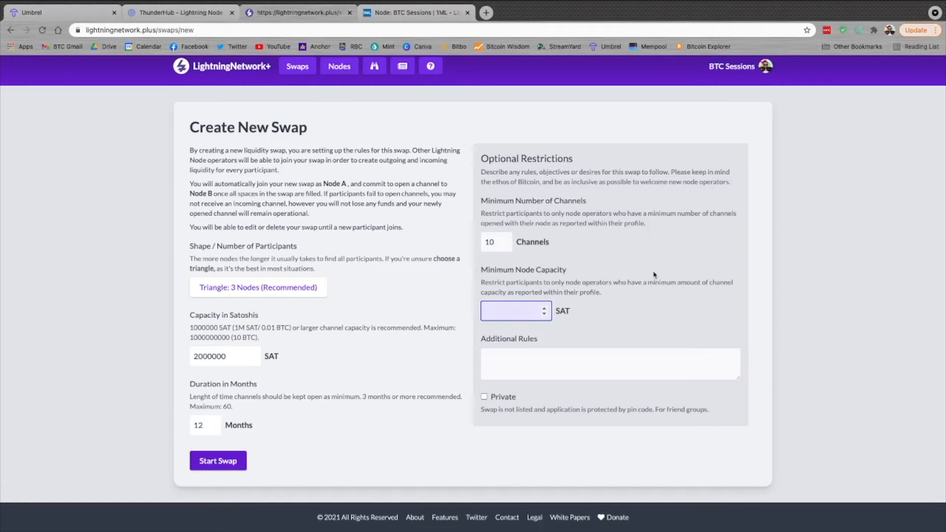
pyautogui.write('0')
pyautogui.write('.25')
pyautogui.moveTo(506, 312); pyautogui.dragTo(450, 312)
pyautogui.press('BackSpace')
pyautogui.write('10000000')
pyautogui.click(661, 309)
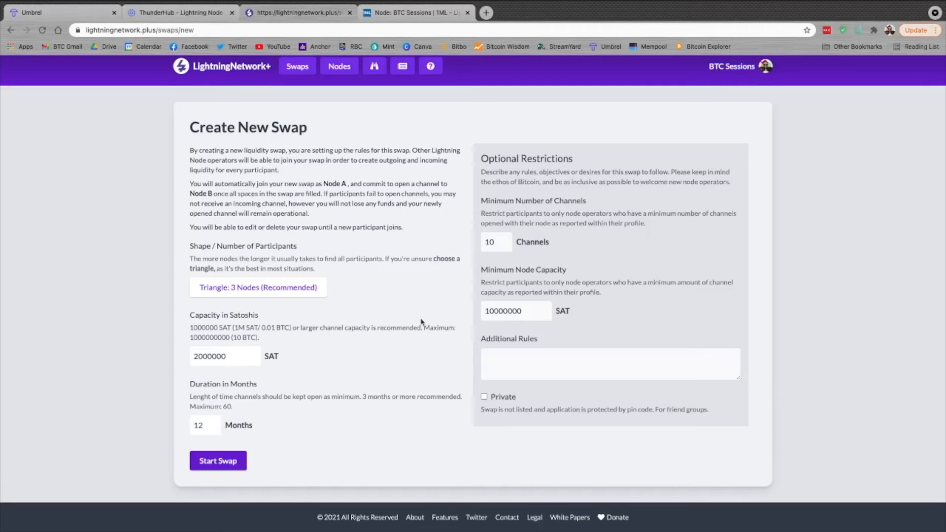
# Create the swap and review its capacity, channel duration, participant restrictions and description.
pyautogui.click(209, 463)
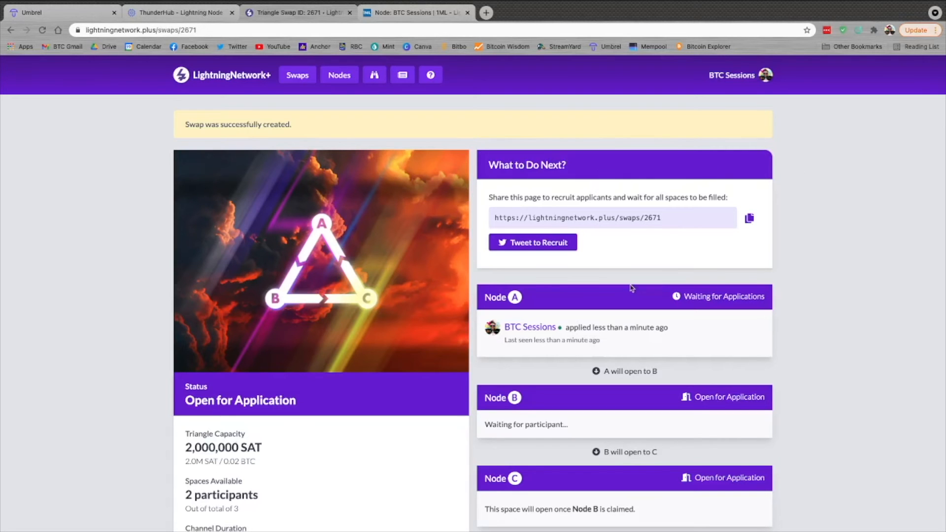
pyautogui.scroll(-2, 604, 274)
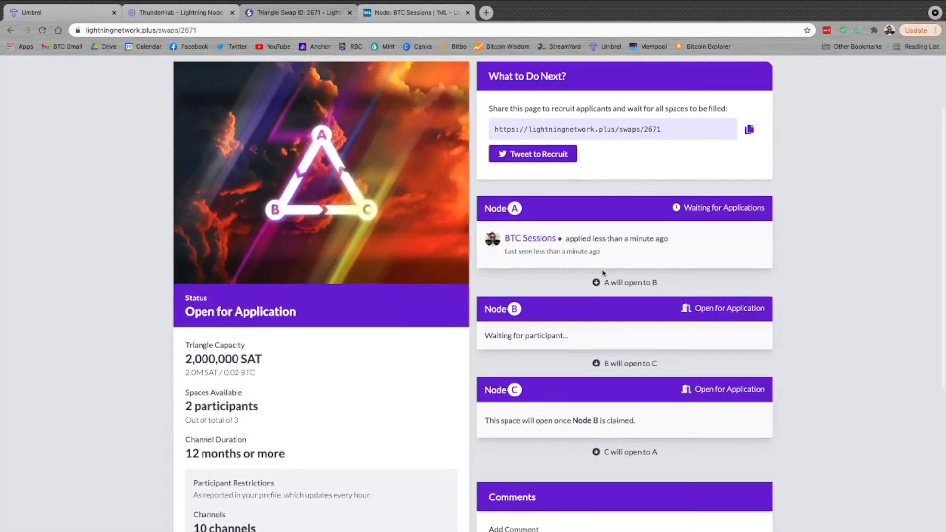
pyautogui.scroll(-1, 228, 329)
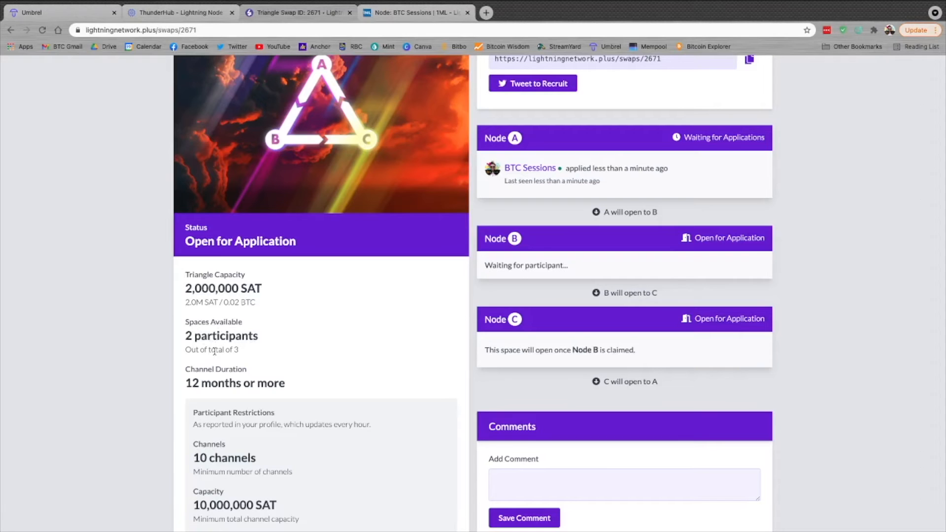
pyautogui.scroll(-2, 270, 383)
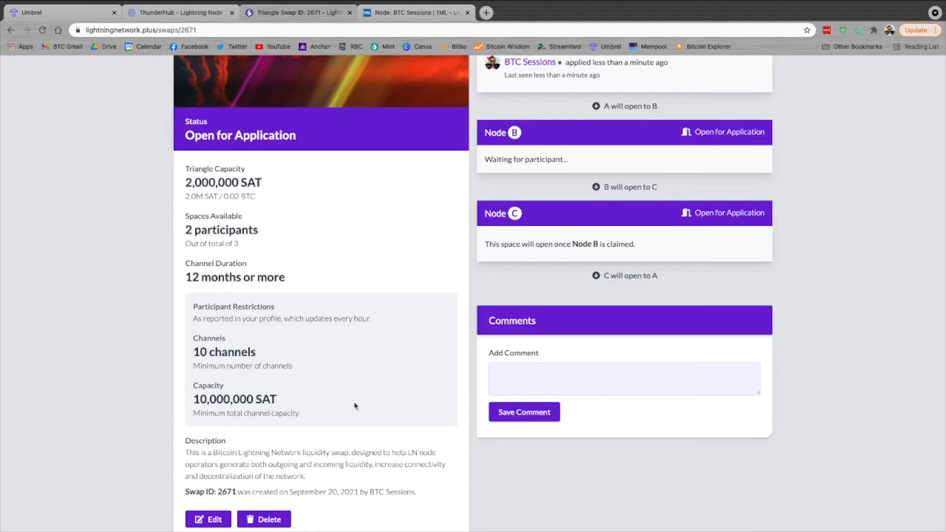
# Post the prefilled recruiting tweet with the new swap's link on Twitter.
pyautogui.scroll(3, 355, 406)
pyautogui.scroll(3, 639, 351)
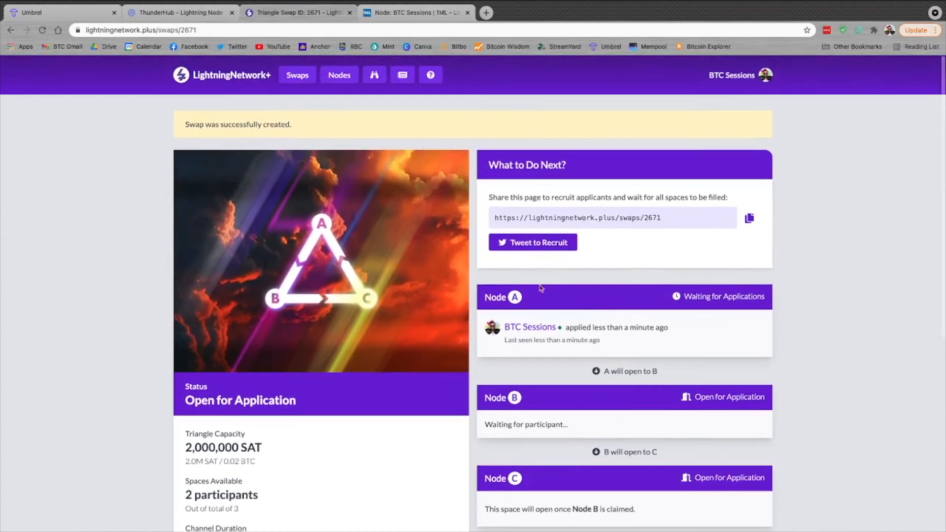
pyautogui.click(530, 245)
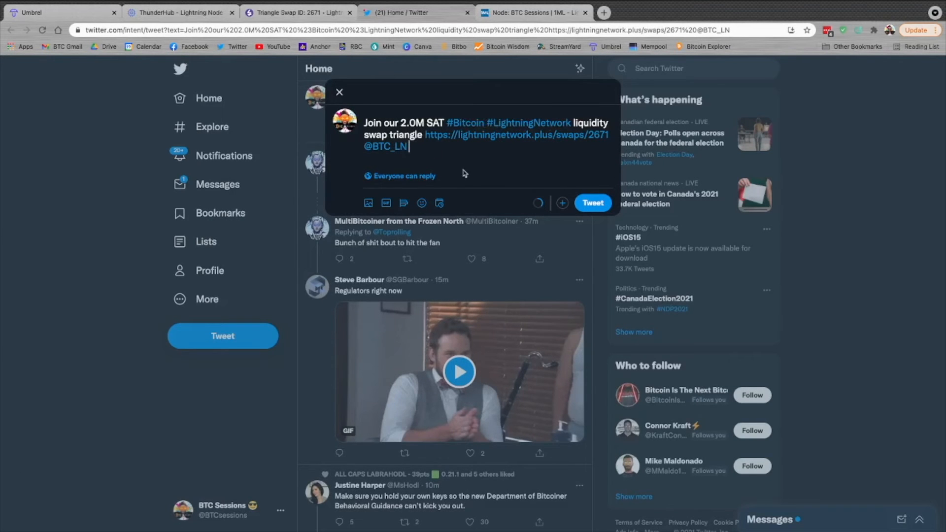
pyautogui.click(591, 203)
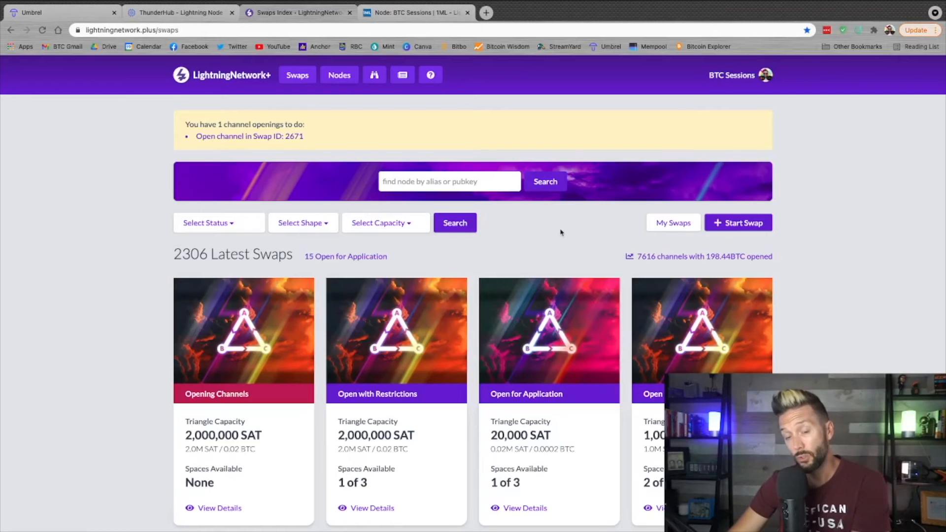
# Open the 2,000,000 SAT swap from the account's own swaps and examine its instructions for opening a channel to Node B.
pyautogui.click(667, 225)
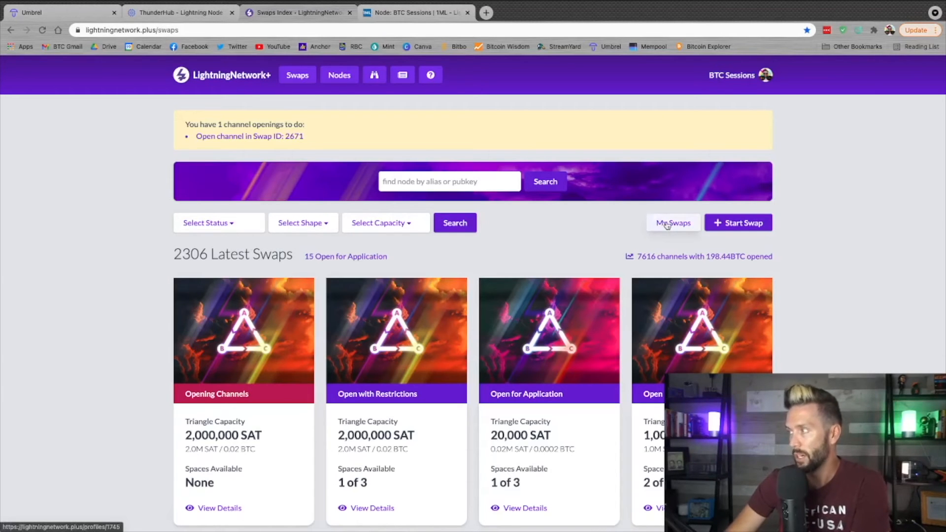
pyautogui.scroll(-10, 667, 225)
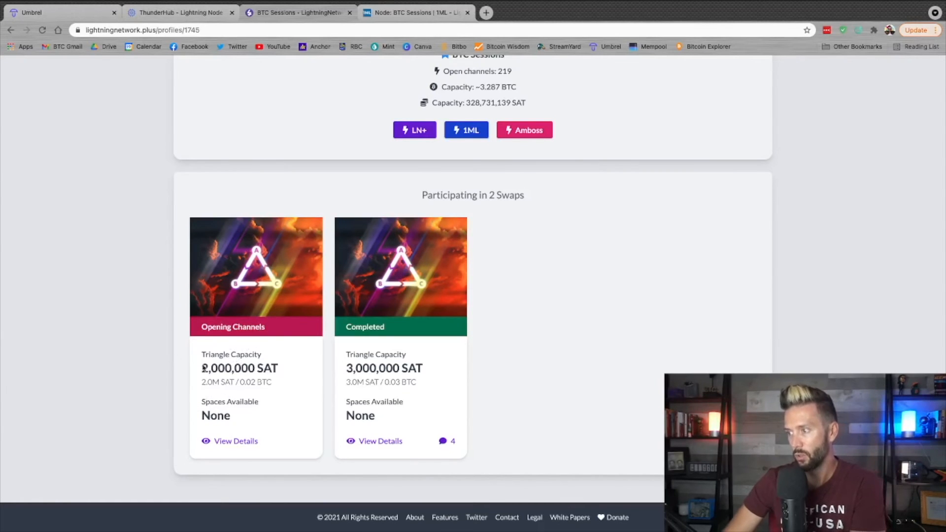
pyautogui.click(222, 441)
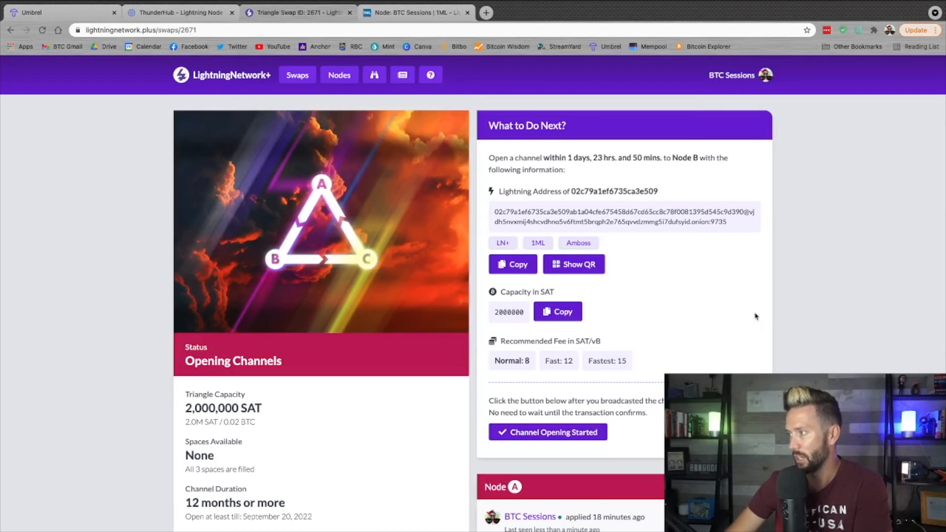
pyautogui.scroll(-1, 718, 344)
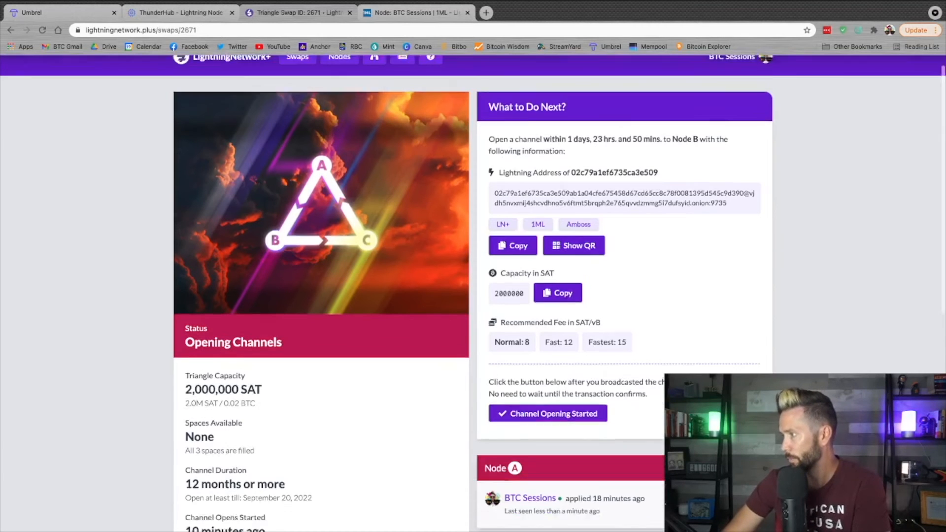
pyautogui.scroll(-3, 473, 295)
pyautogui.scroll(3, 473, 296)
pyautogui.scroll(-1, 473, 296)
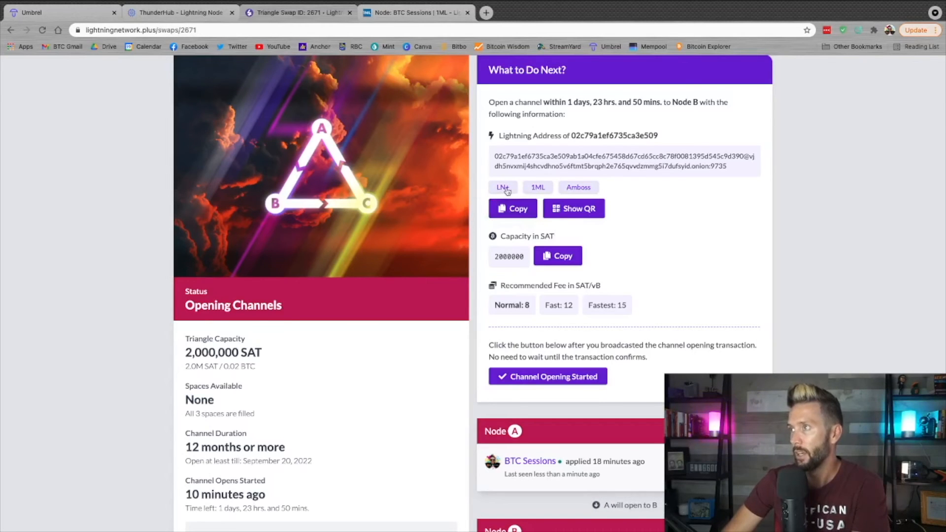
# Switch to ThunderHub and open the manual channel opening form from the home page's quick actions.
pyautogui.click(160, 13)
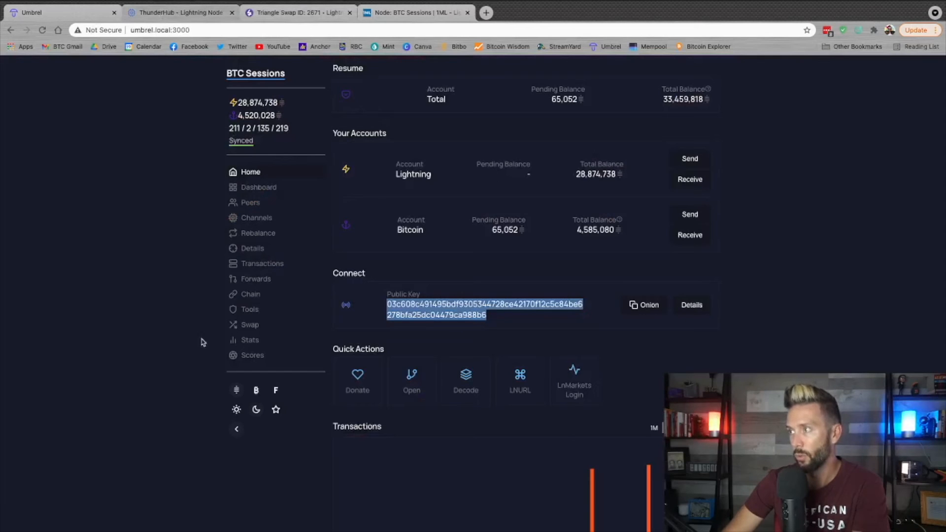
pyautogui.click(808, 211)
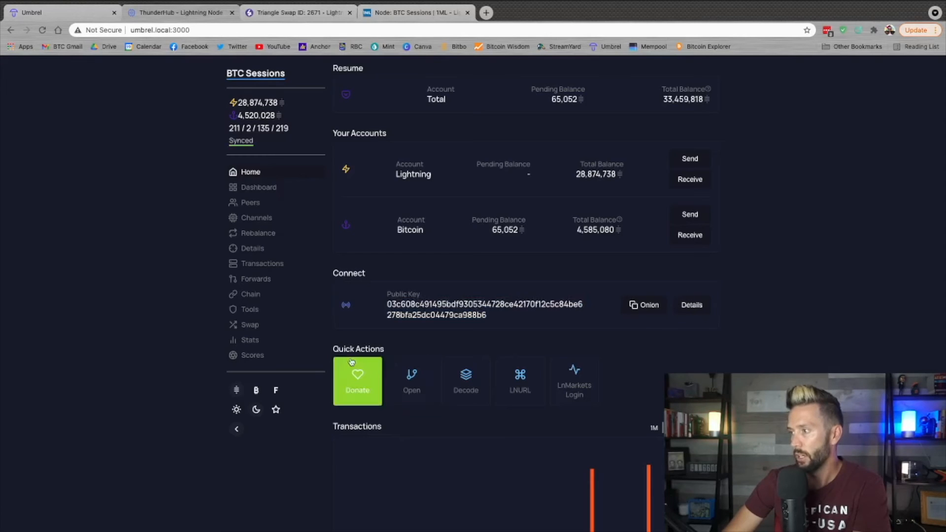
pyautogui.click(407, 385)
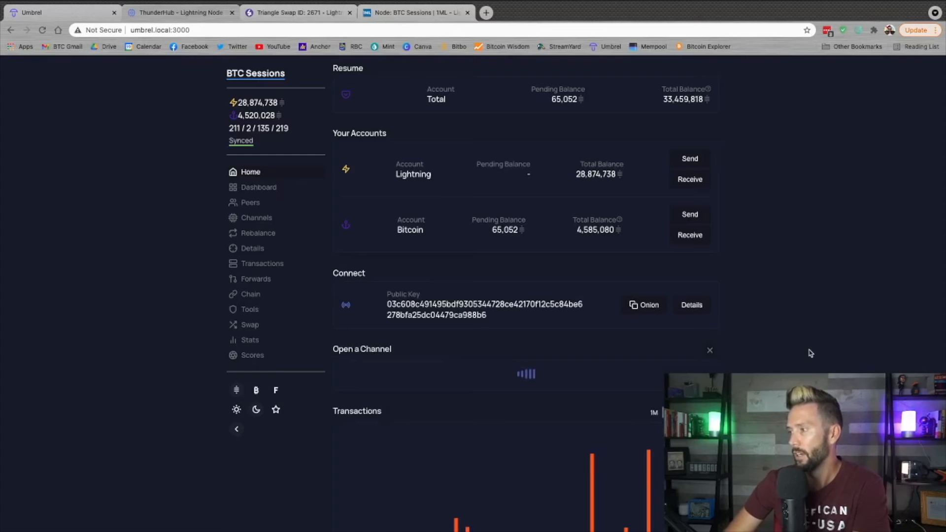
pyautogui.scroll(-2, 811, 354)
pyautogui.scroll(-1, 811, 354)
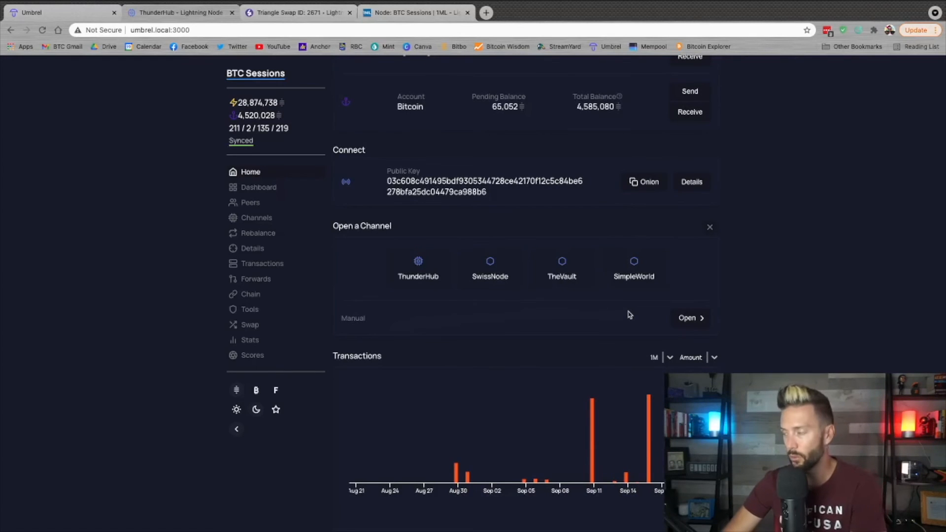
pyautogui.click(688, 319)
pyautogui.scroll(-3, 543, 334)
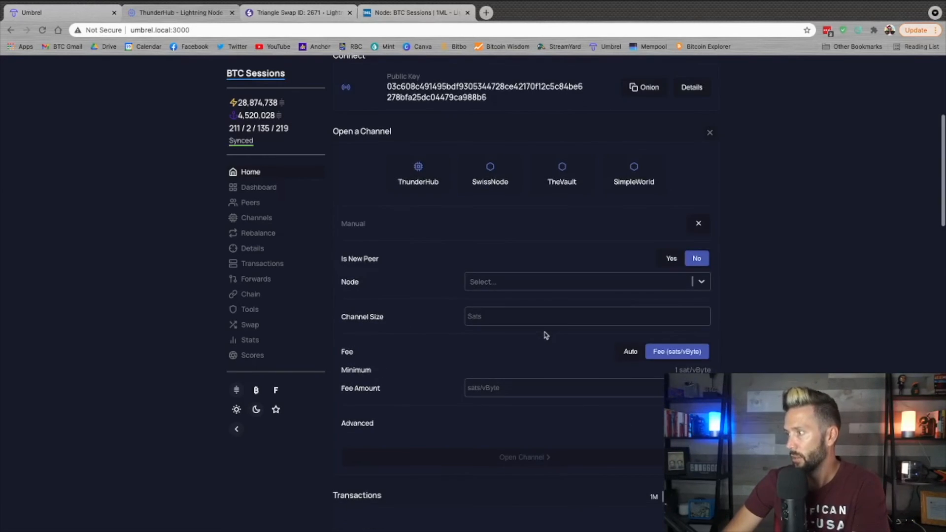
# Mark the channel partner as a new peer, paste Node B's lightning address, and set the channel size to 2000000 sats.
pyautogui.click(671, 258)
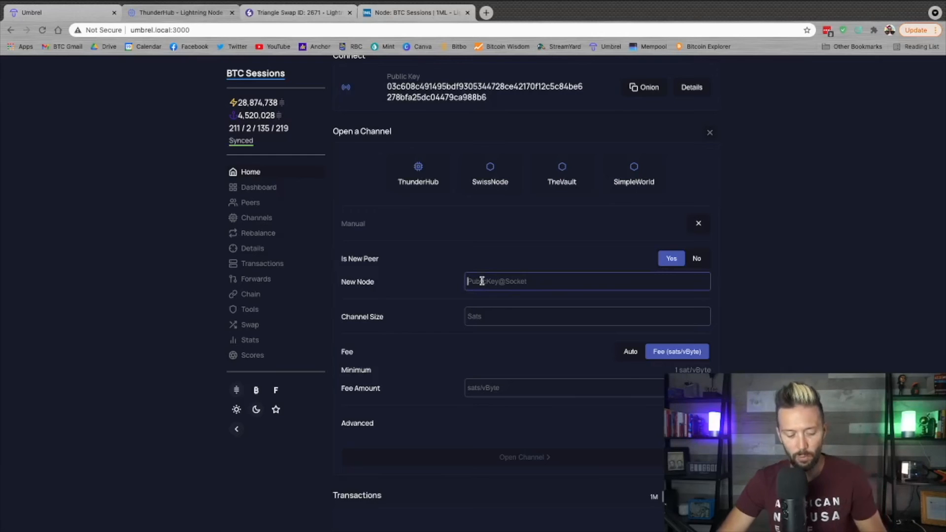
pyautogui.press('super+v')
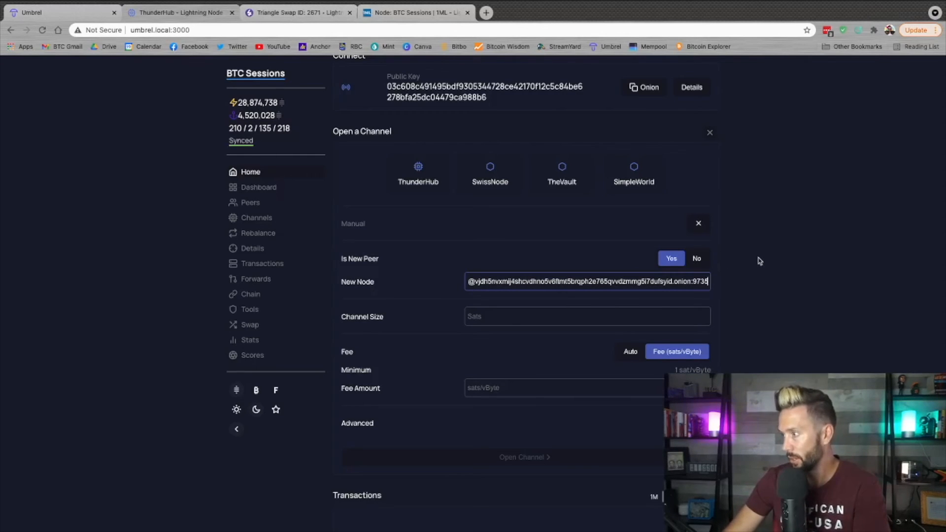
pyautogui.click(506, 320)
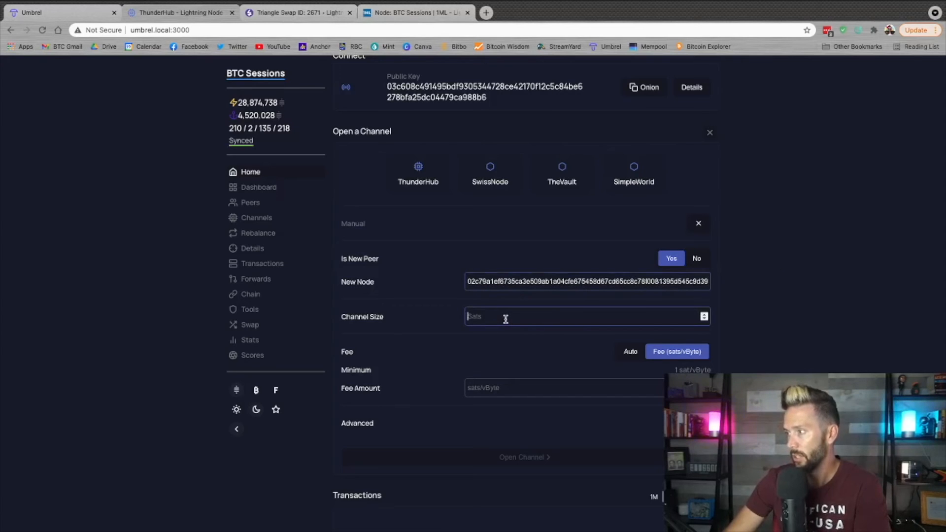
pyautogui.write('2000000')
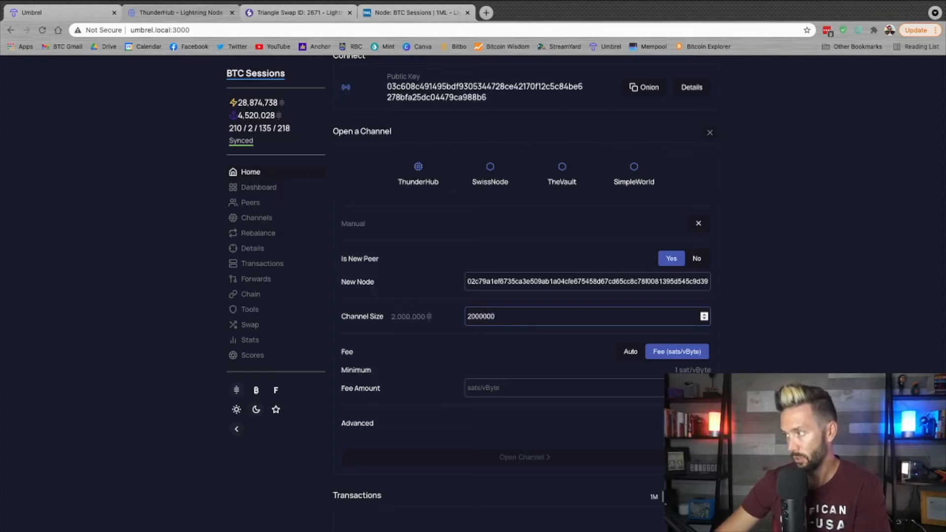
# Set the fee to 12 sats/vByte, matching the swap page's recommended fast rate, and open the channel.
pyautogui.scroll(-2, 782, 299)
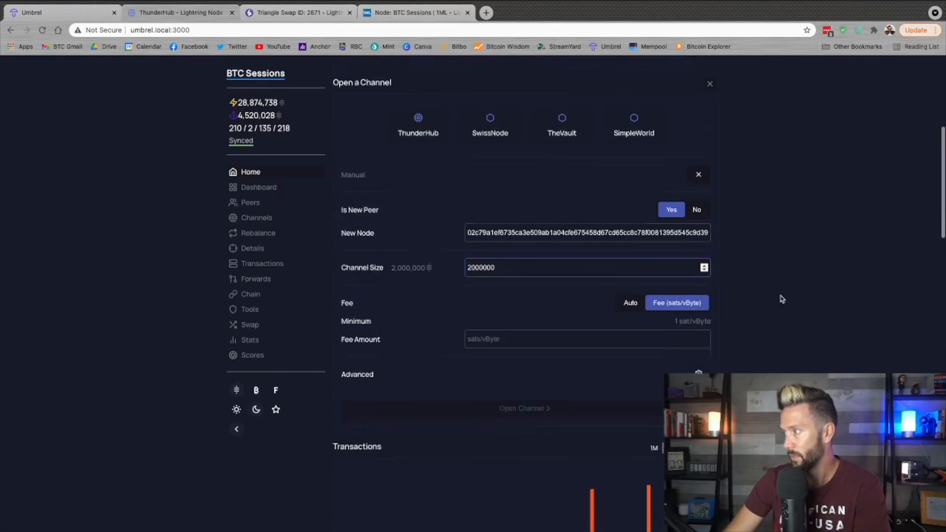
pyautogui.scroll(-1, 782, 300)
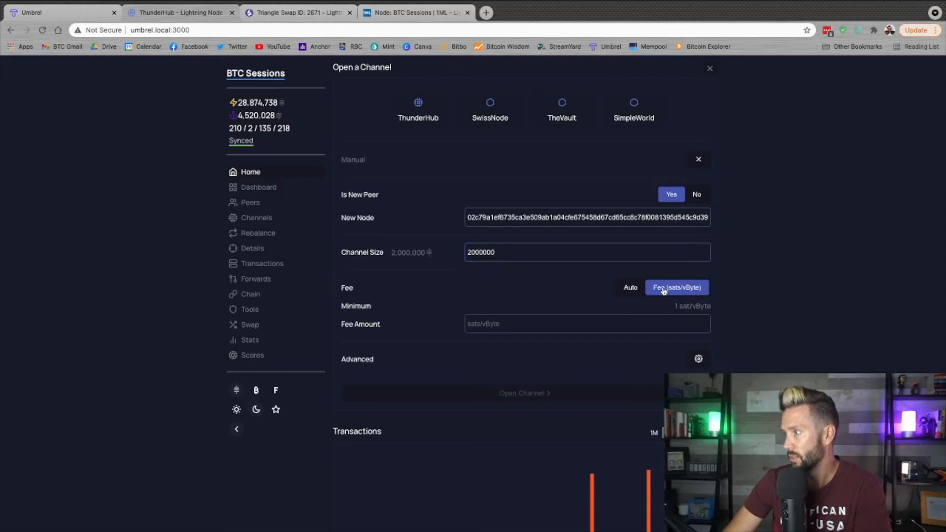
pyautogui.click(554, 323)
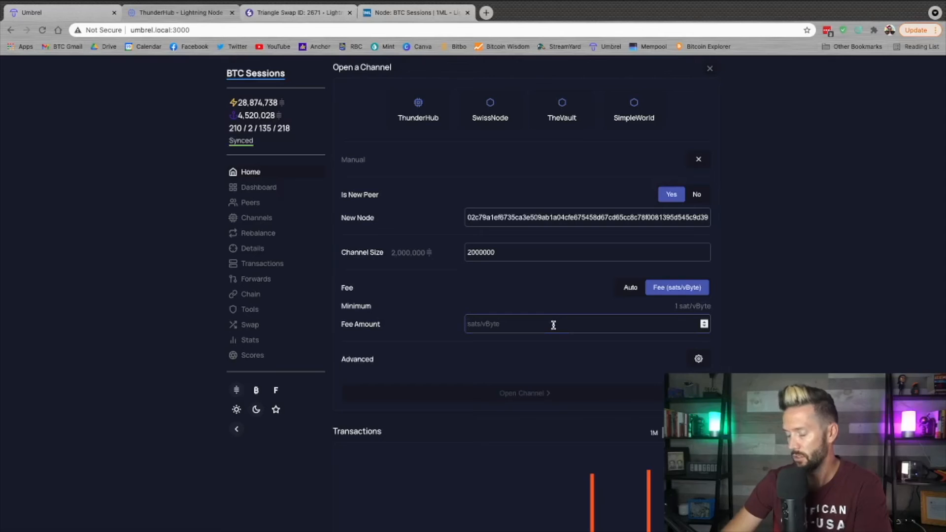
pyautogui.click(269, 15)
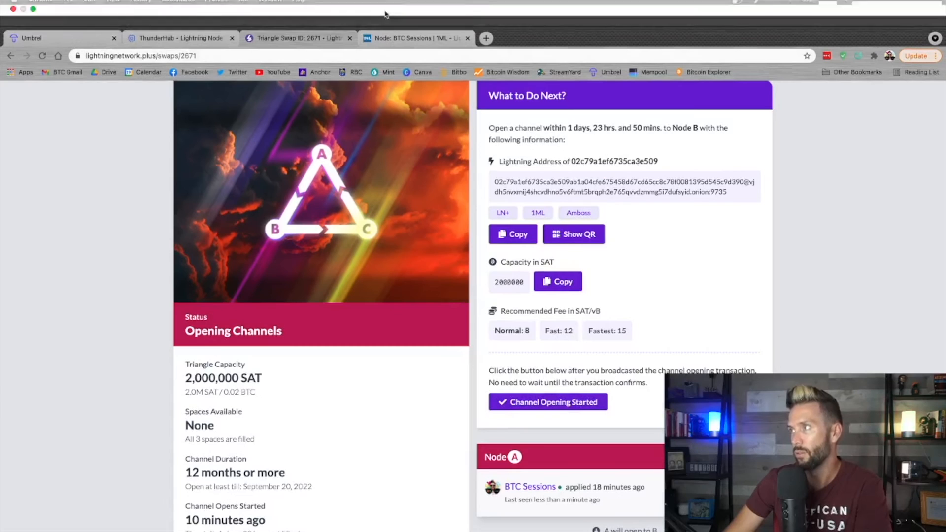
pyautogui.click(161, 39)
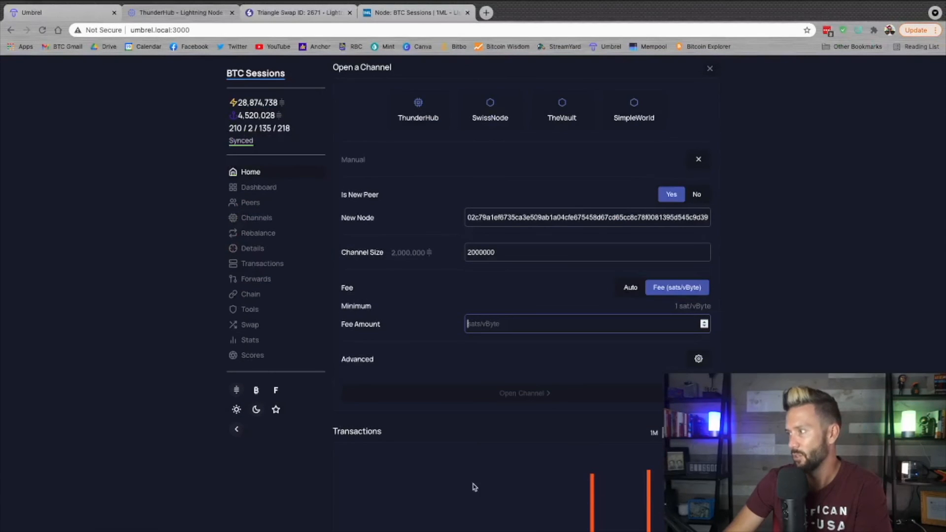
pyautogui.write('12')
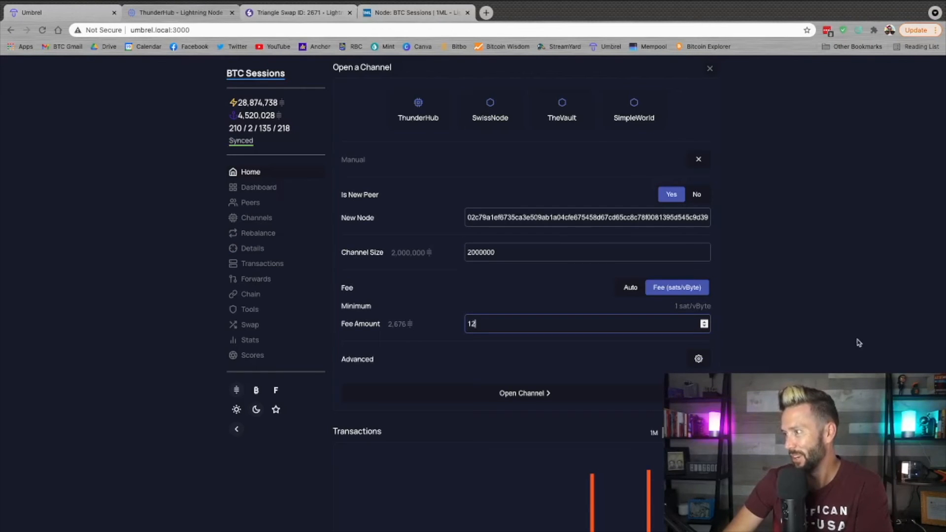
pyautogui.scroll(-2, 780, 302)
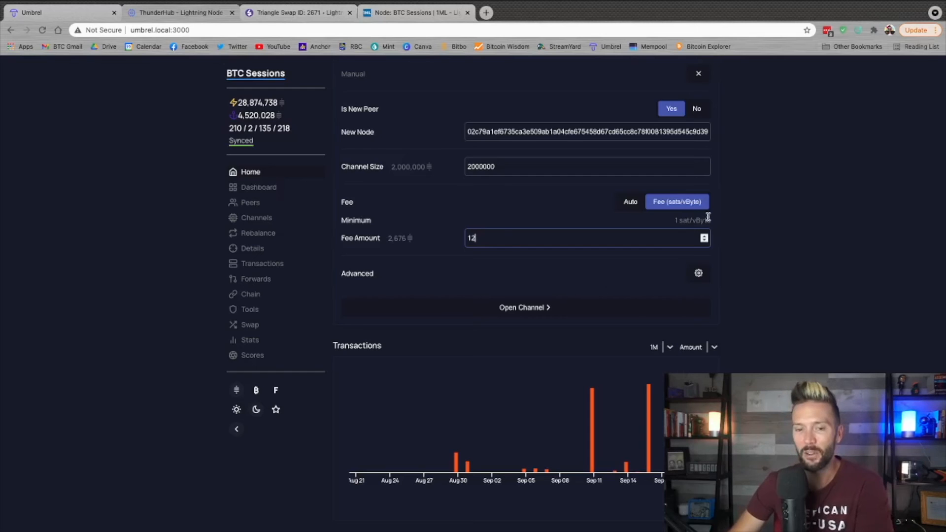
pyautogui.click(525, 309)
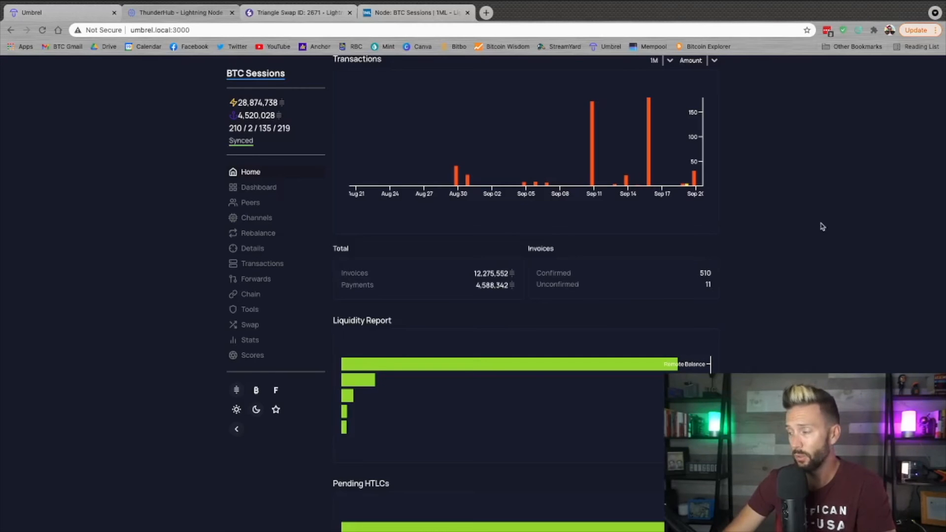
# Return to the triangle swap on LightningNetwork+ and report that the channel opening to Node B has started.
pyautogui.scroll(-3, 764, 259)
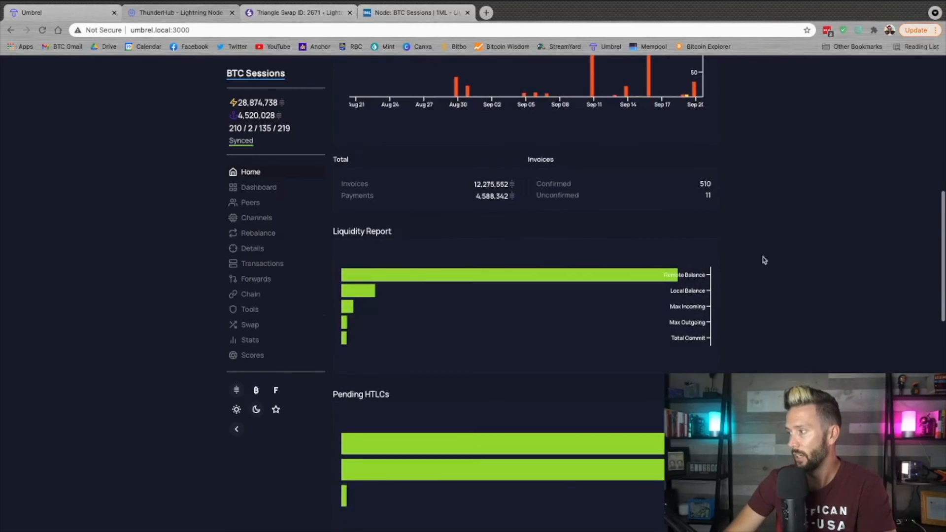
pyautogui.scroll(10, 764, 260)
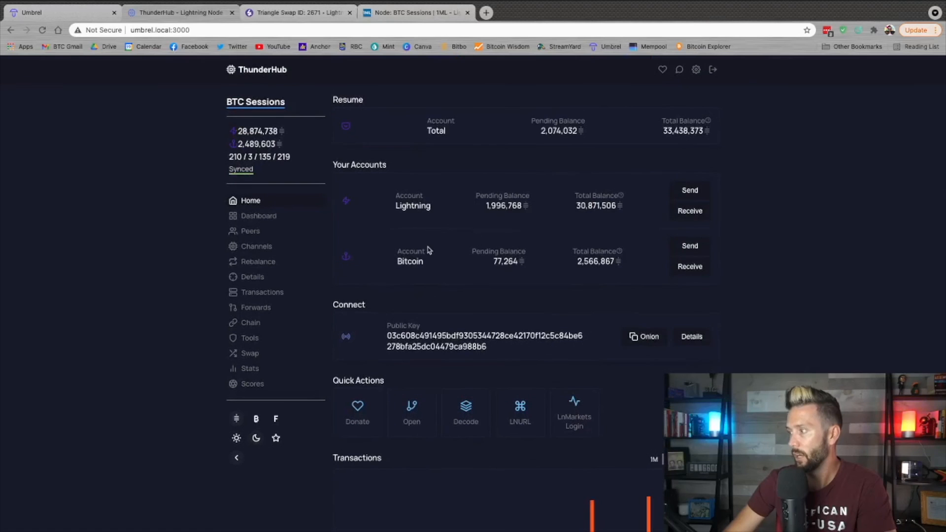
pyautogui.click(284, 12)
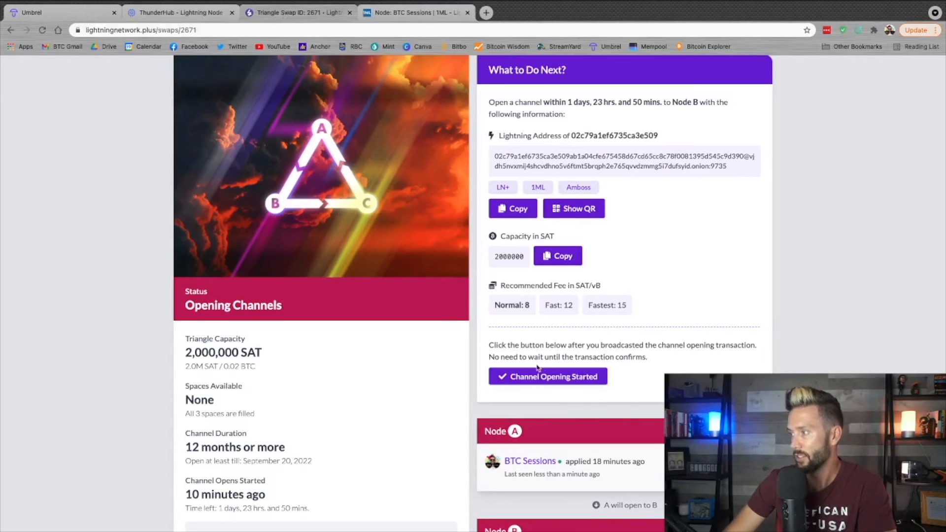
pyautogui.click(508, 378)
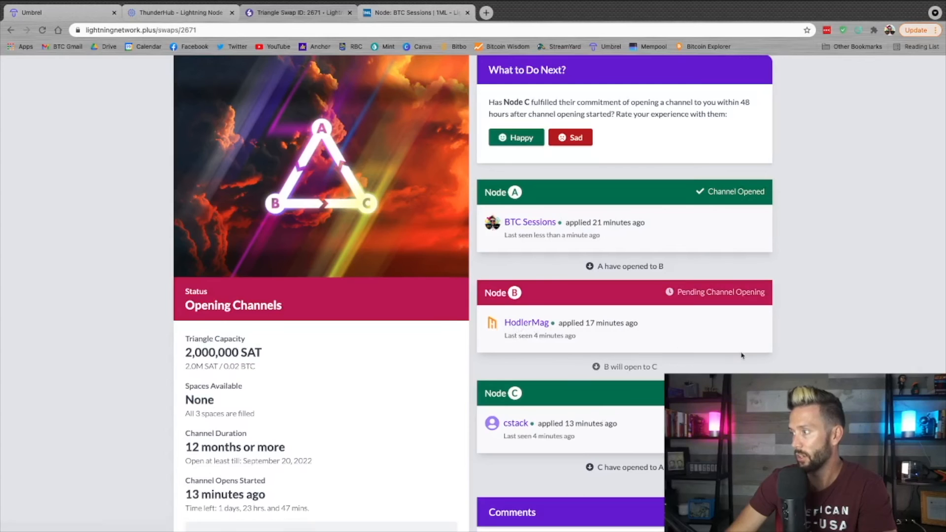
# Post the swap comment "Hey guys, thanks for being a part of this swap! Stoked to have you in the tutorial.".
pyautogui.scroll(-4, 742, 355)
pyautogui.click(515, 387)
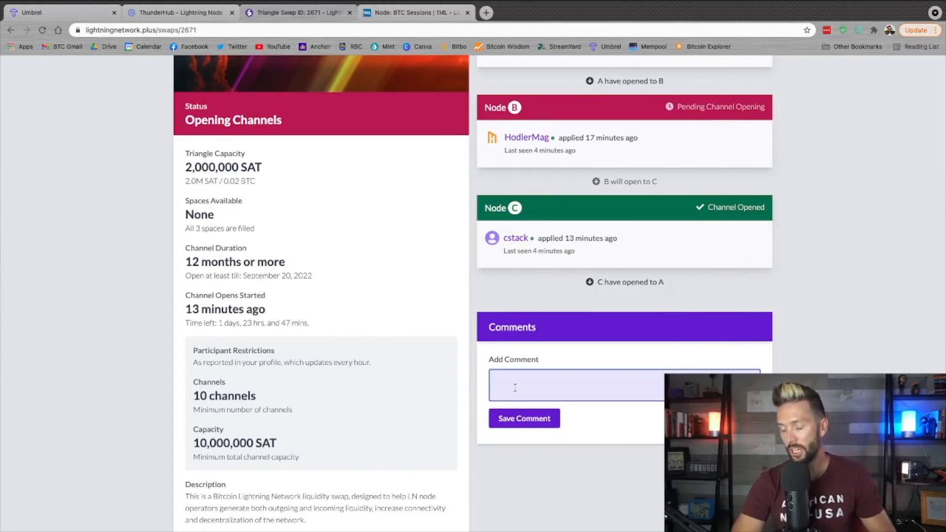
pyautogui.write('Hey ')
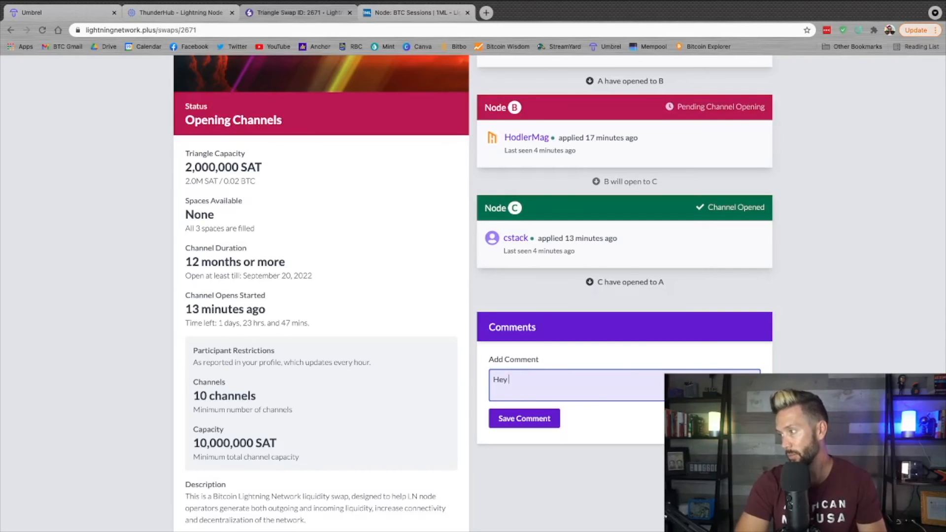
pyautogui.write('guys, than')
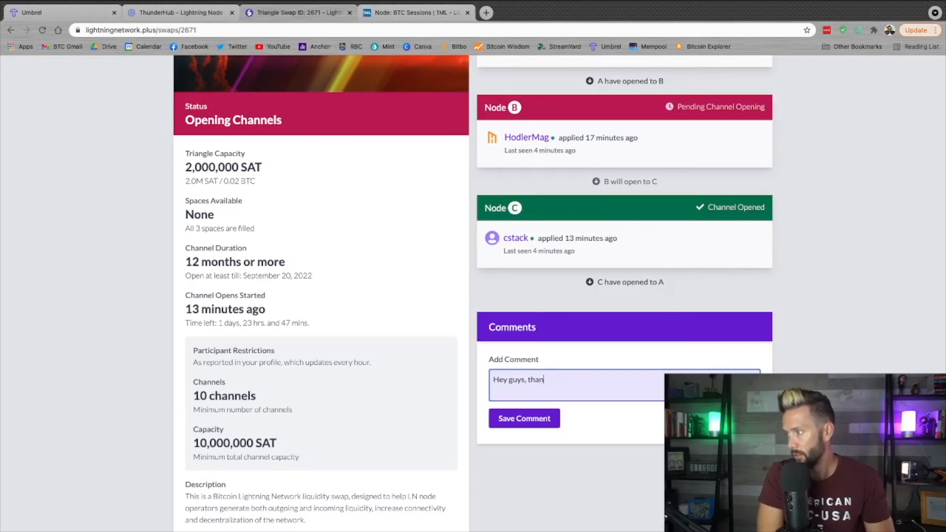
pyautogui.write('ks for being a par')
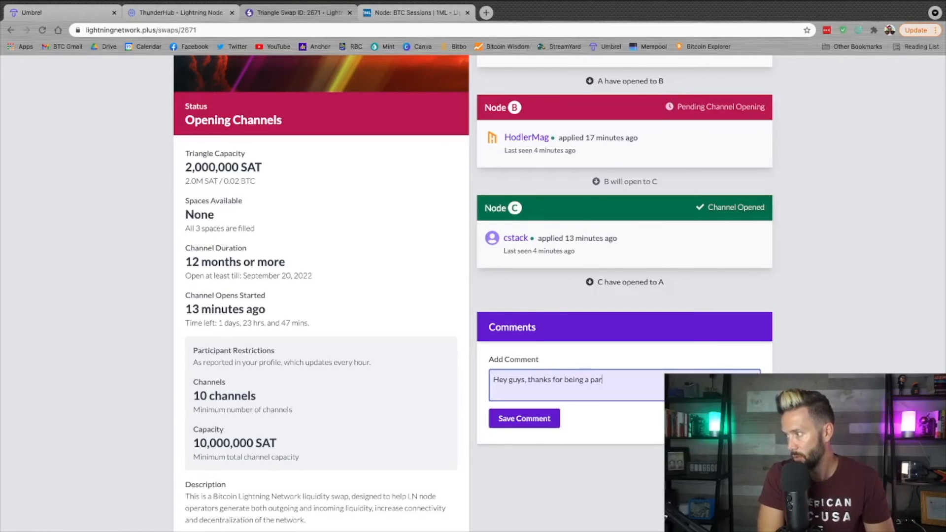
pyautogui.write('t of this swap! Sto')
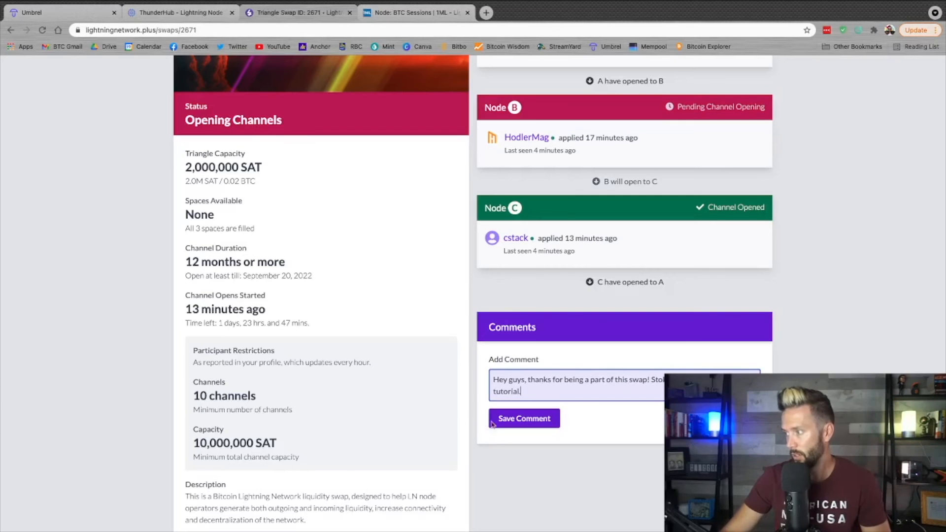
pyautogui.click(509, 426)
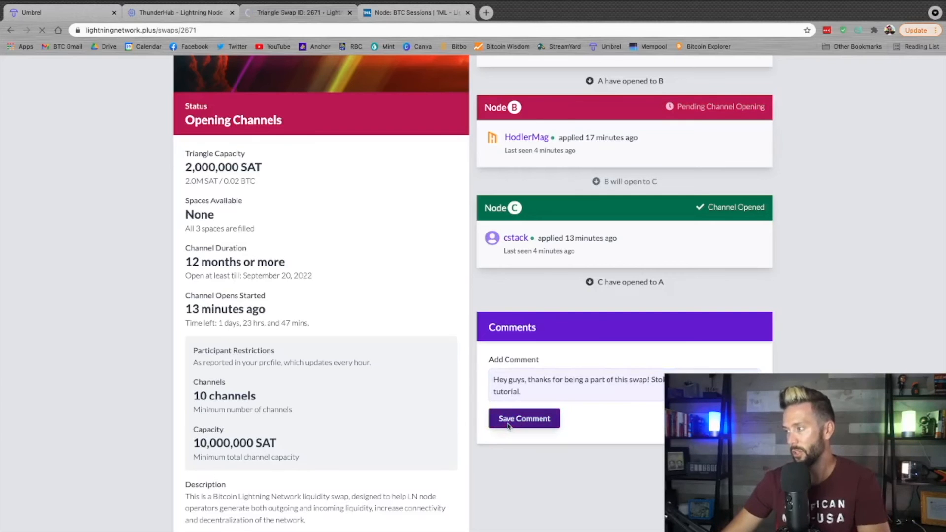
pyautogui.scroll(-7, 588, 302)
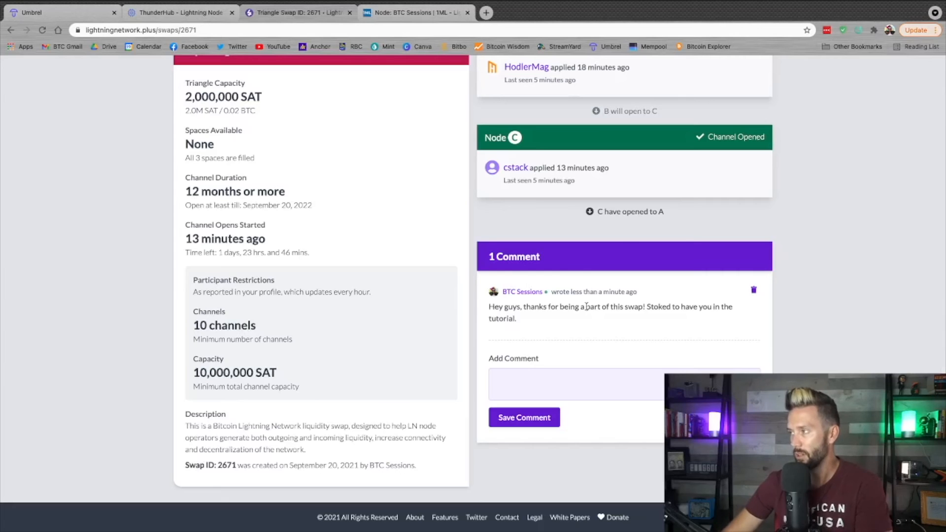
# Examine the swap's next action and the channel opening status of Nodes A, B and C.
pyautogui.scroll(5, 826, 280)
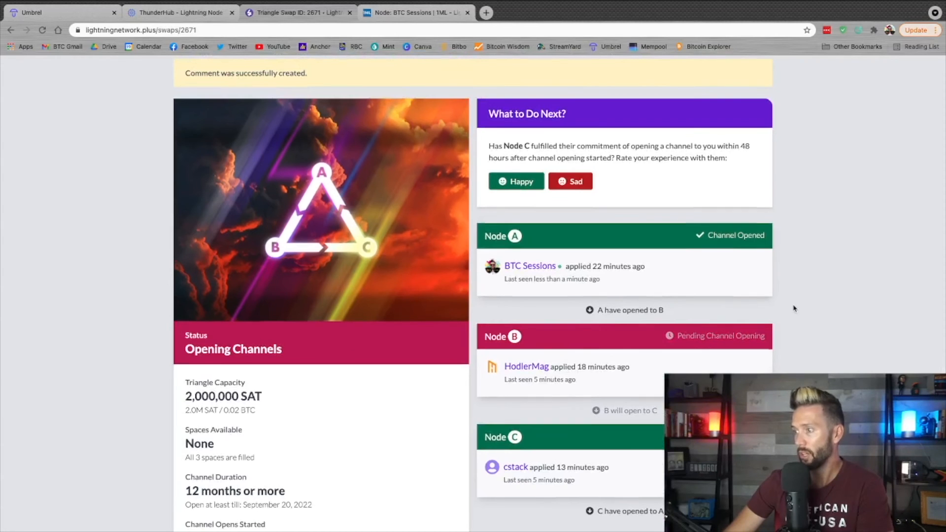
pyautogui.scroll(2, 795, 309)
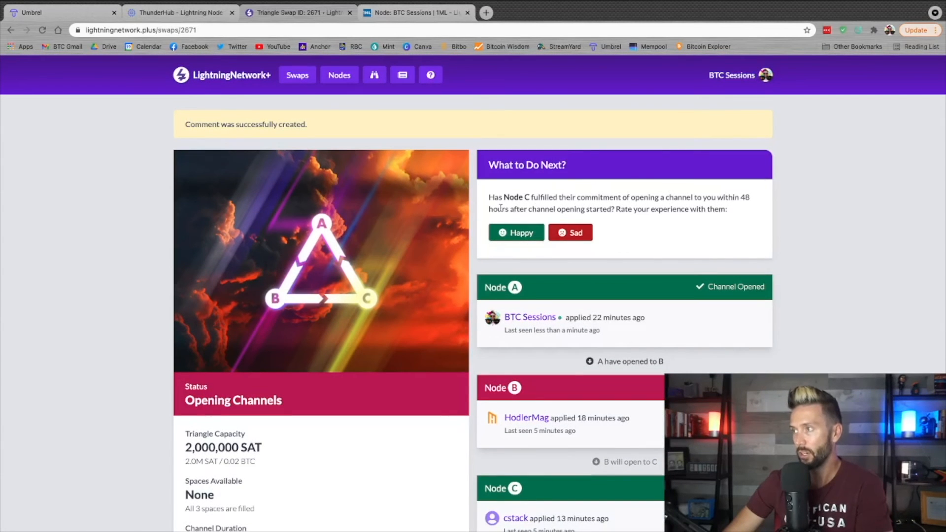
pyautogui.click(215, 78)
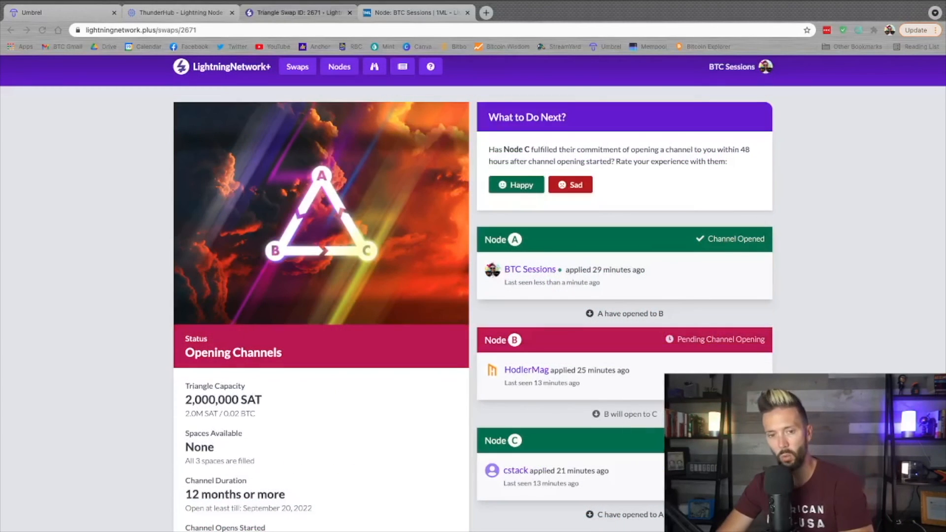
pyautogui.scroll(-2, 841, 338)
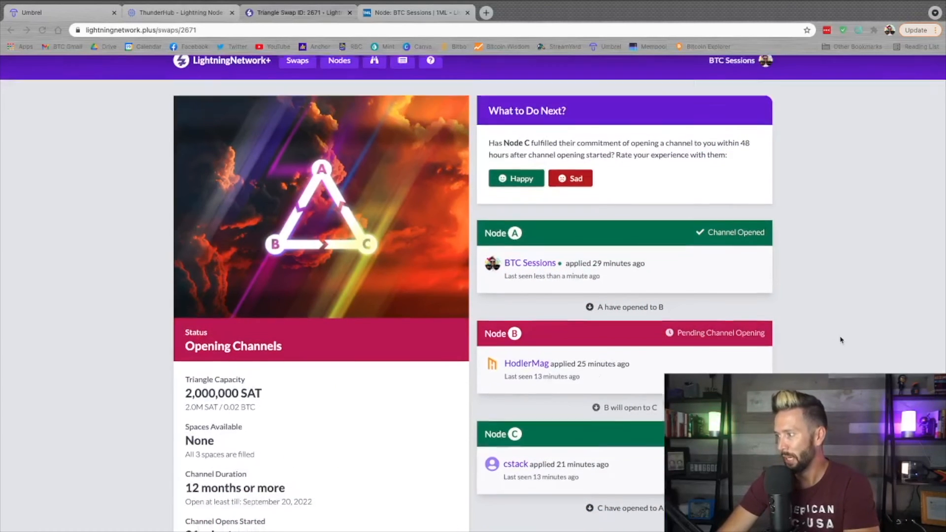
pyautogui.scroll(2, 840, 340)
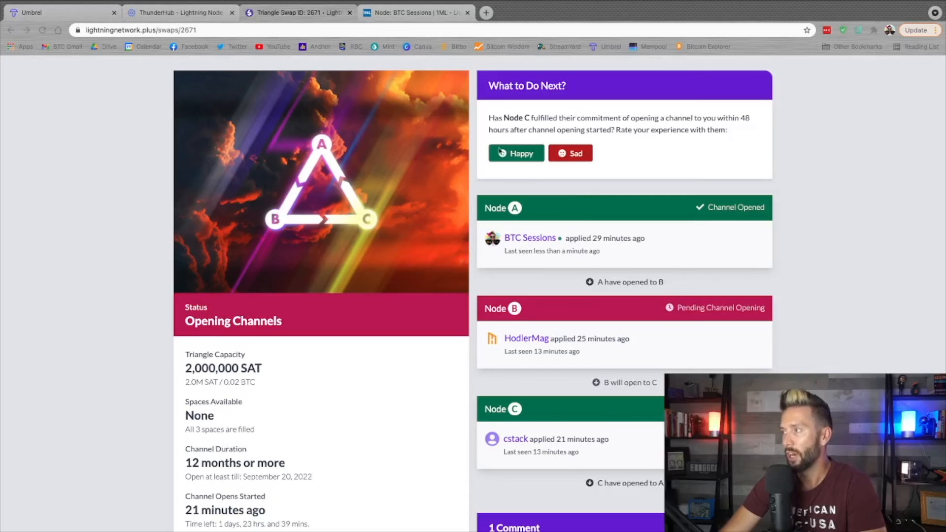
# Open ThunderHub's channel list, and look up Node C's node profile from the triangle swap on LightningNetwork+.
pyautogui.click(166, 13)
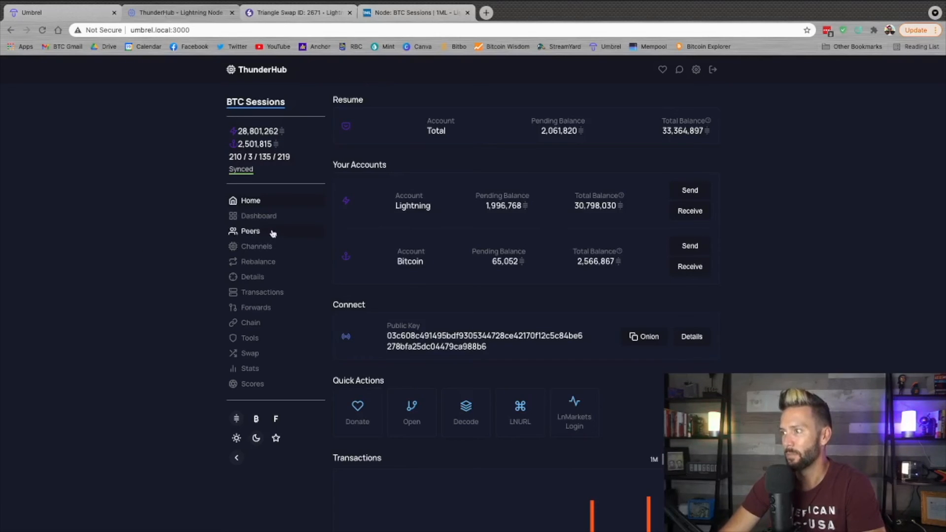
pyautogui.click(252, 247)
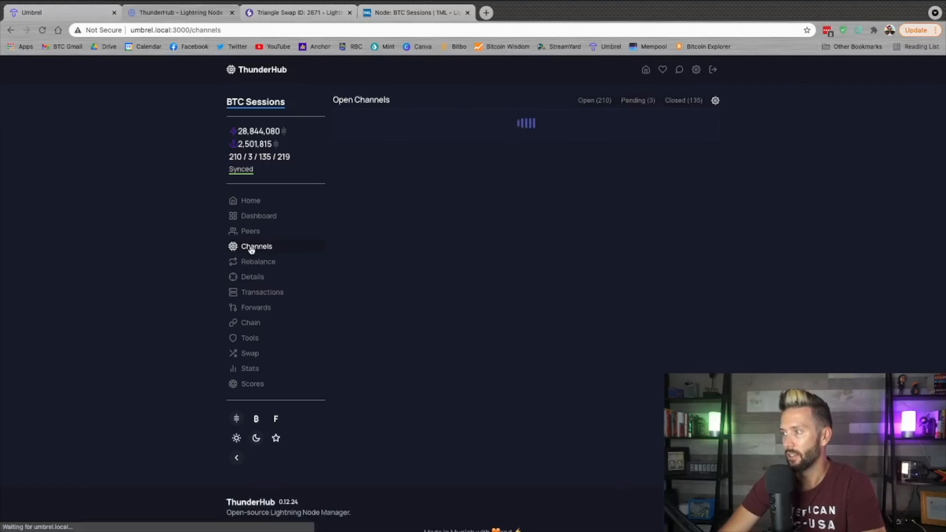
pyautogui.click(290, 14)
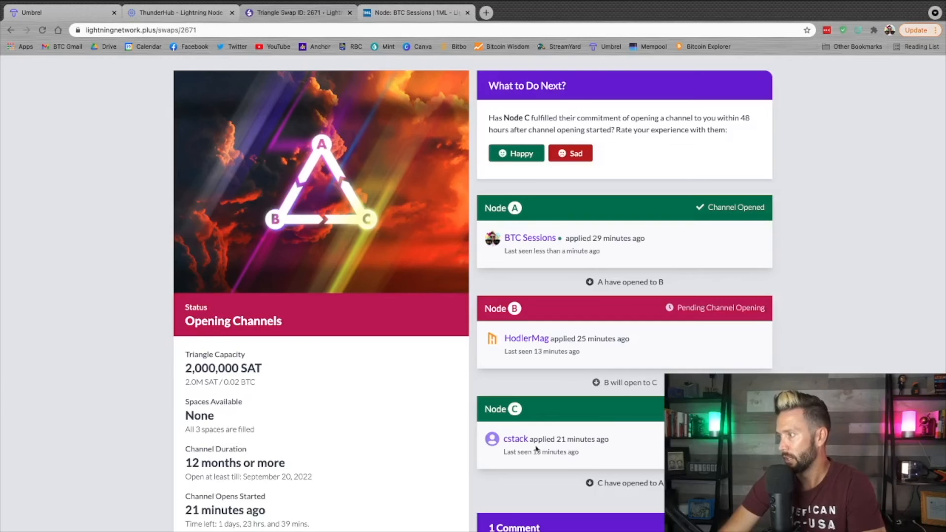
pyautogui.click(516, 439)
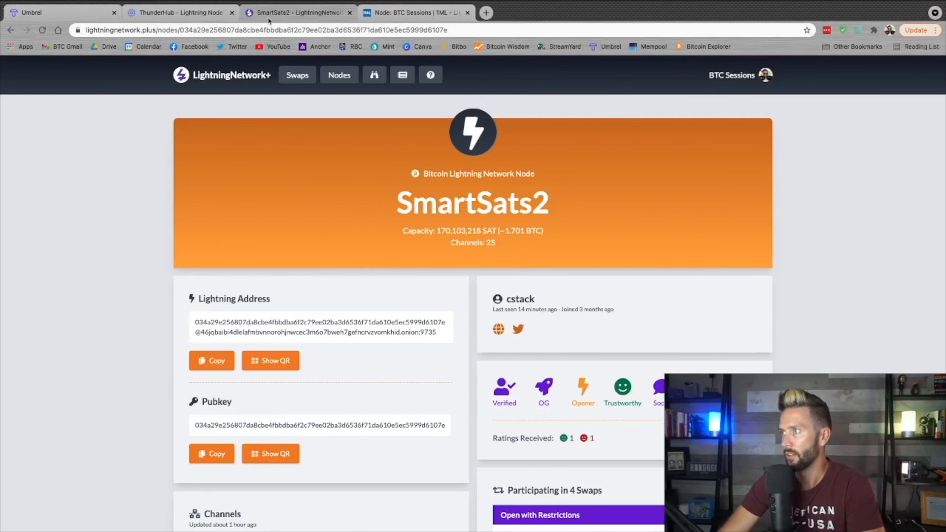
# Switch back to ThunderHub and inspect the details of the pending channel from SmartSats2.
pyautogui.click(199, 15)
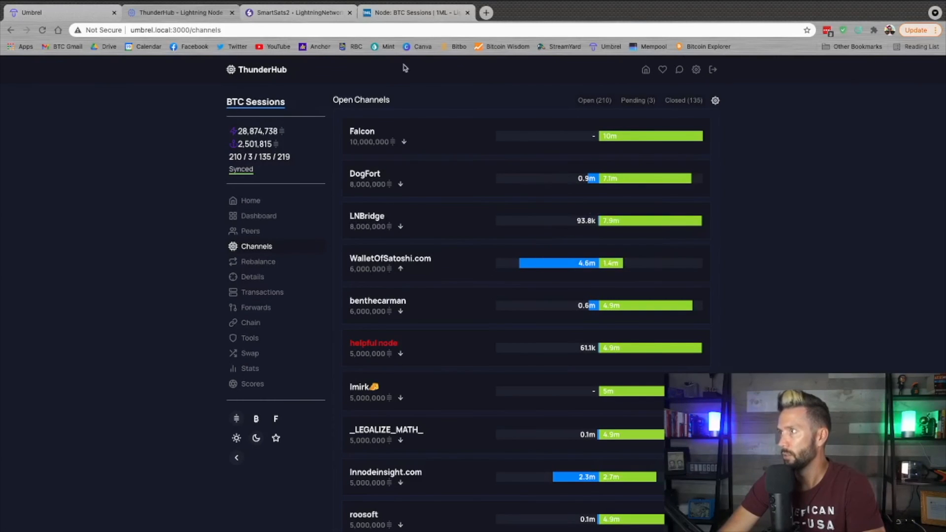
pyautogui.click(300, 14)
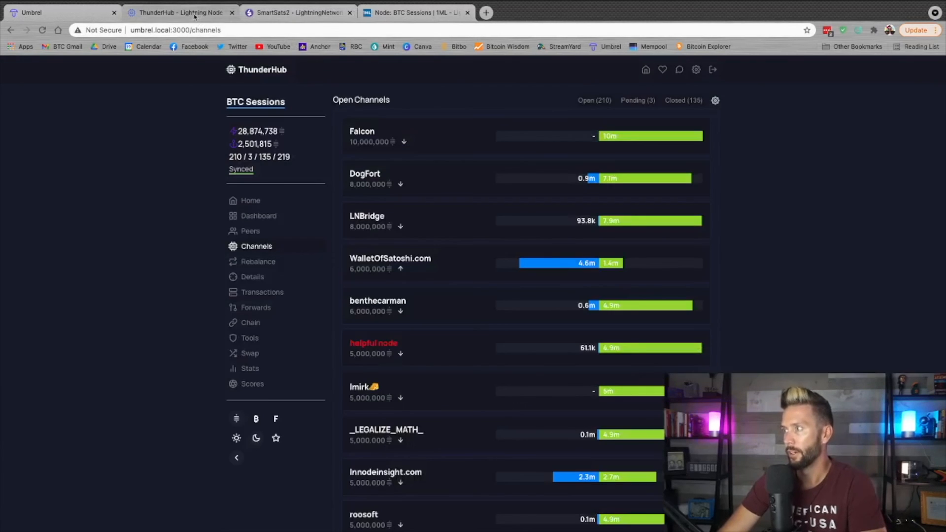
pyautogui.click(204, 13)
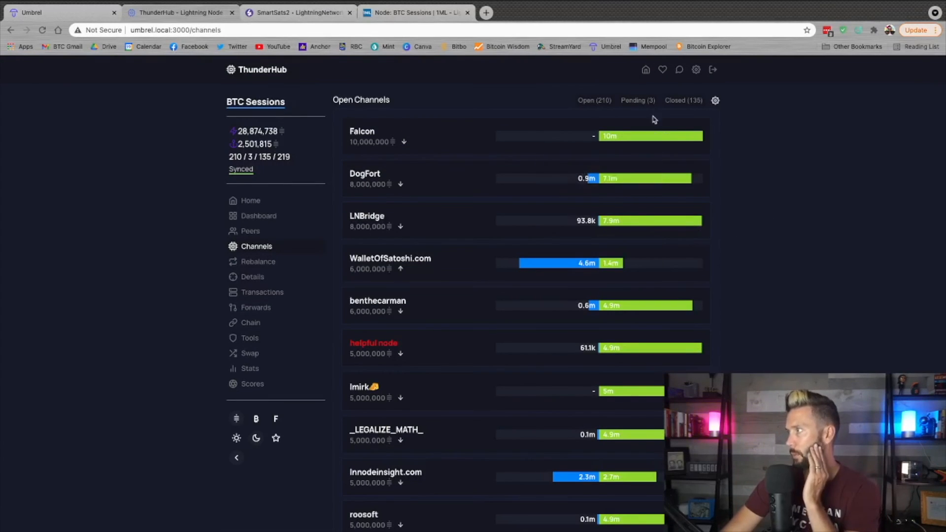
pyautogui.click(640, 100)
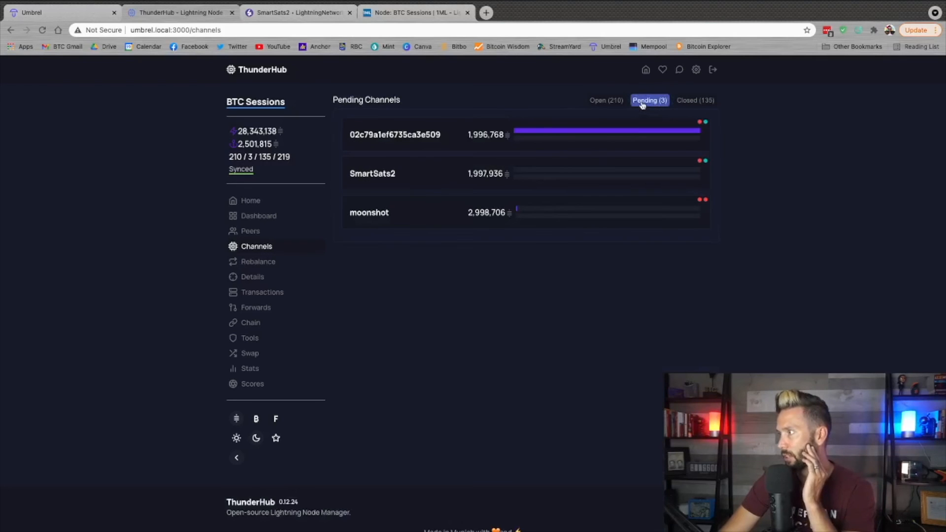
pyautogui.click(385, 174)
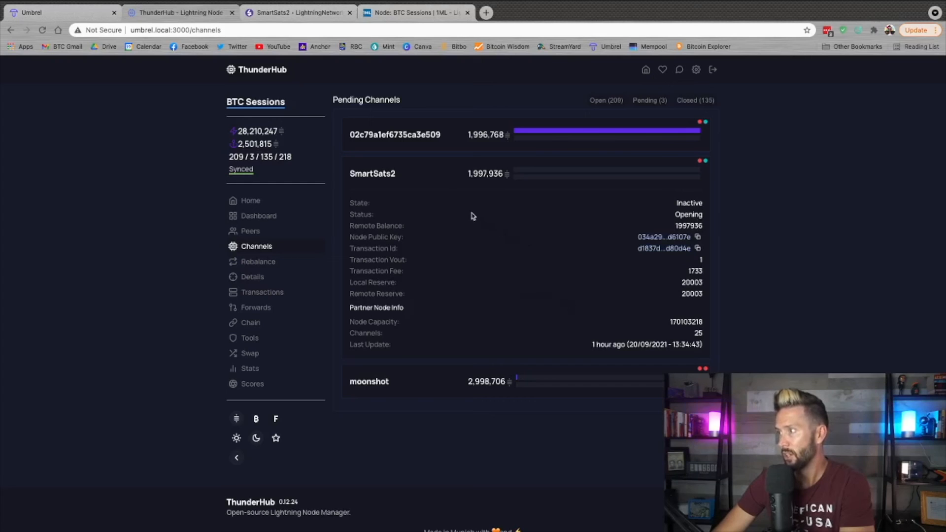
pyautogui.click(432, 177)
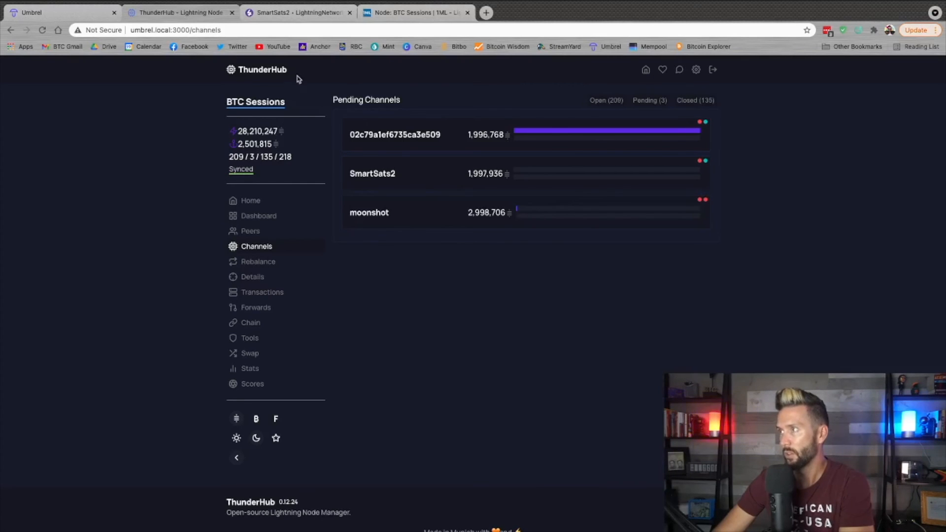
# Return to the 2,000,000 SAT swap among your own swaps on LightningNetwork+ and rate Node C as Happy.
pyautogui.click(270, 13)
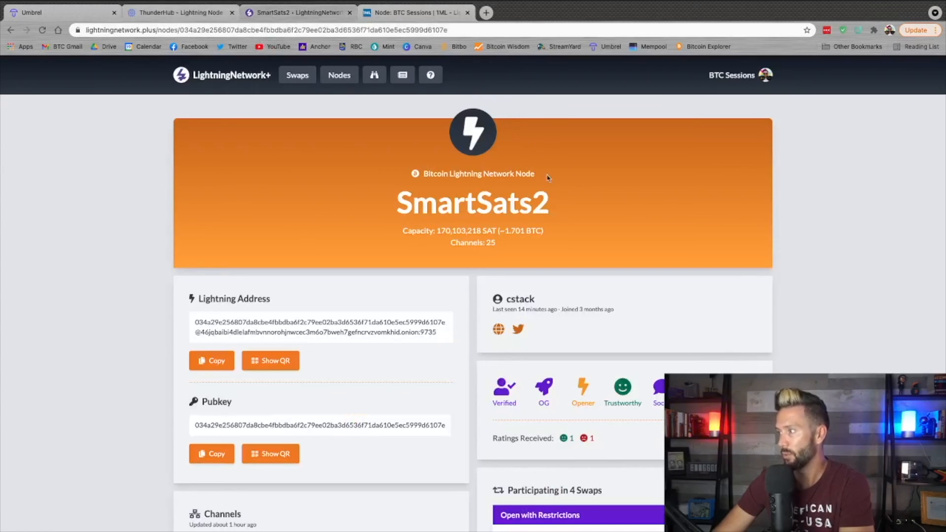
pyautogui.click(298, 77)
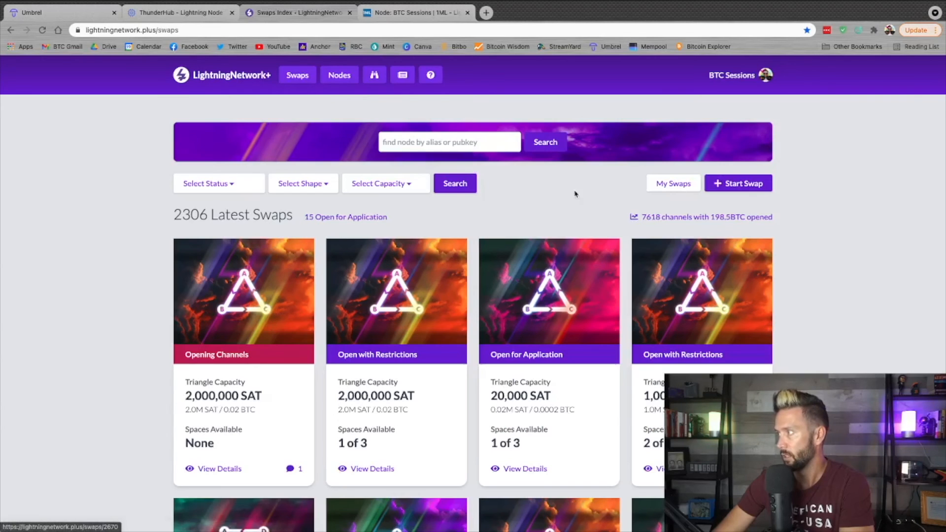
pyautogui.click(673, 183)
pyautogui.scroll(-10, 479, 307)
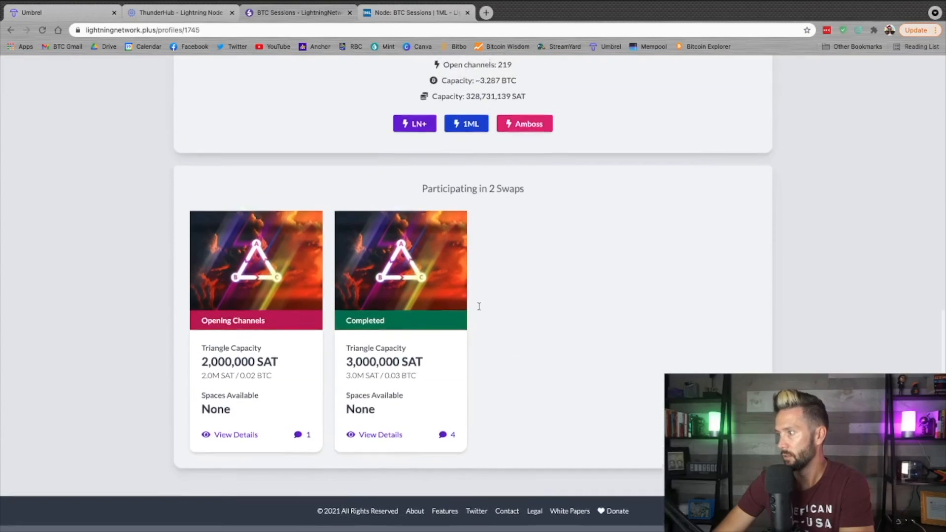
pyautogui.click(247, 437)
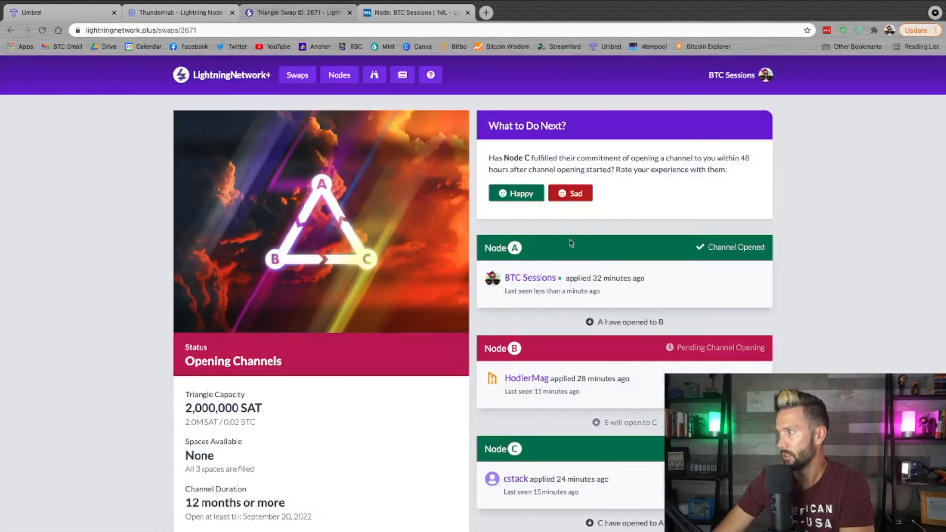
pyautogui.click(515, 193)
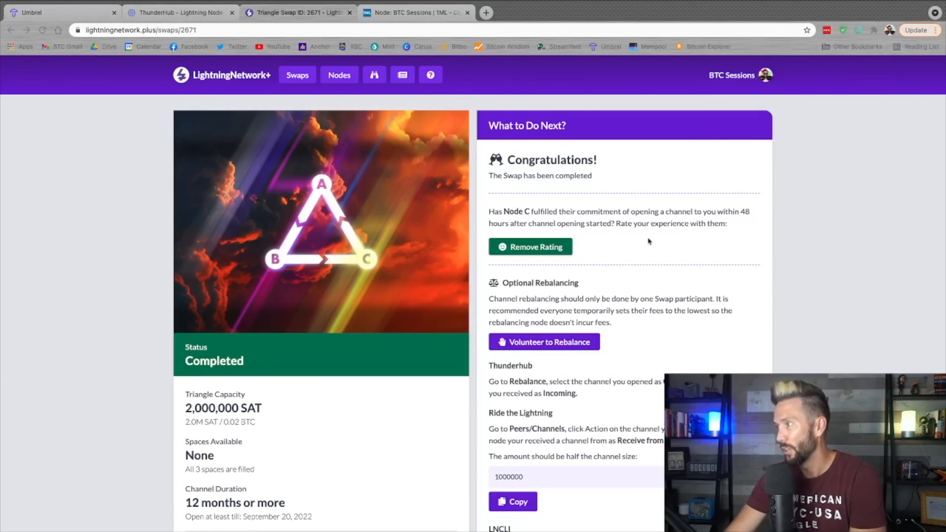
# Read the completed swap's optional rebalancing instructions for Thunderhub, Ride the Lightning and LNCLI.
pyautogui.scroll(-3, 744, 247)
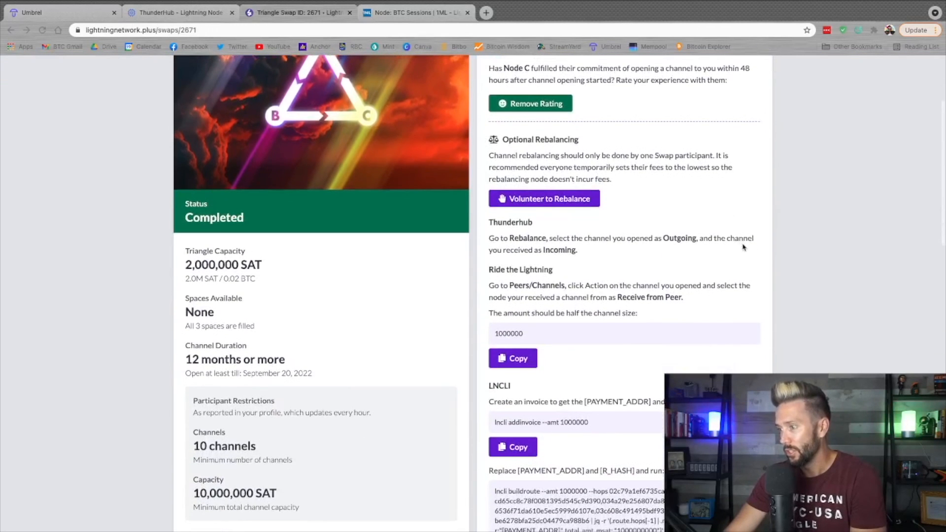
pyautogui.scroll(3, 783, 323)
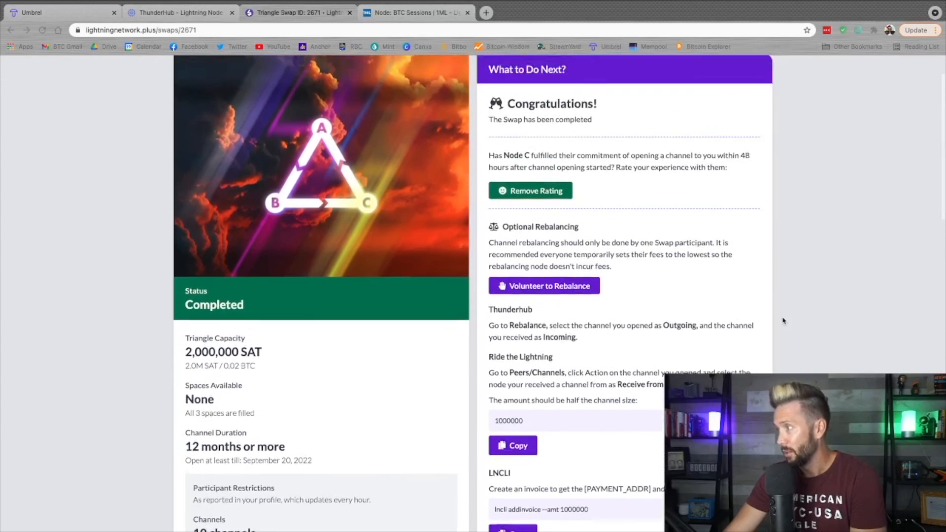
pyautogui.scroll(-1, 690, 340)
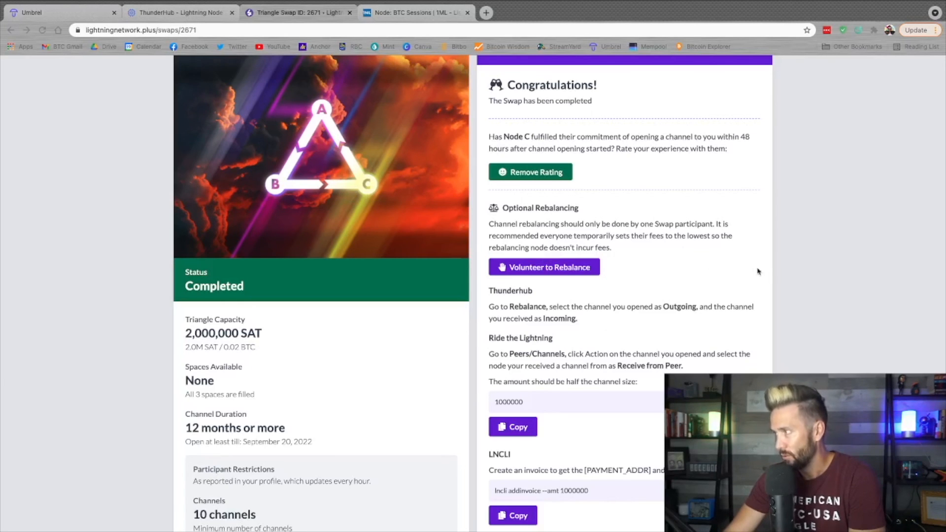
pyautogui.scroll(-2, 783, 274)
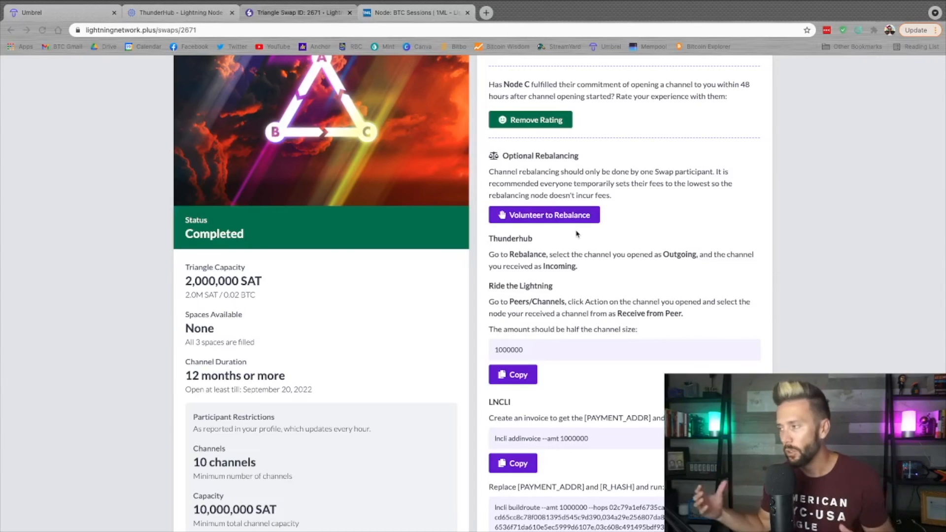
pyautogui.scroll(-2, 577, 234)
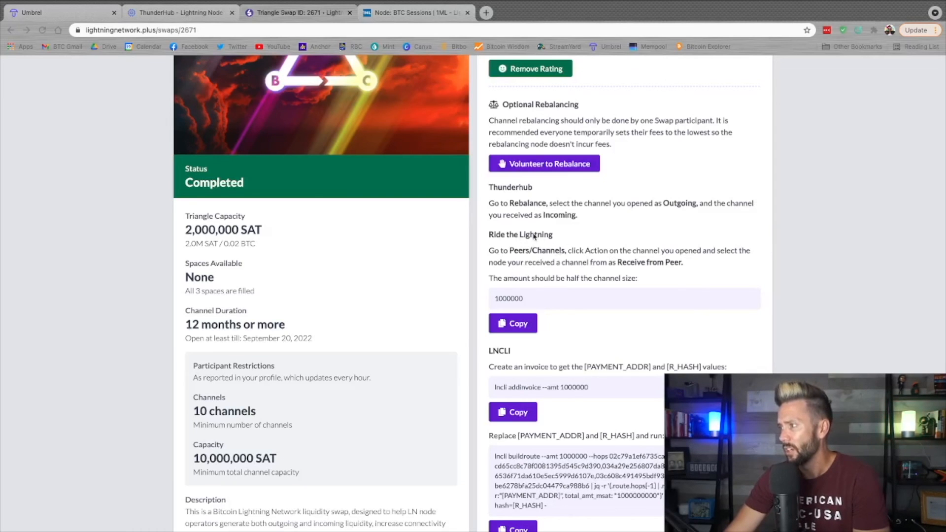
pyautogui.scroll(-1, 673, 271)
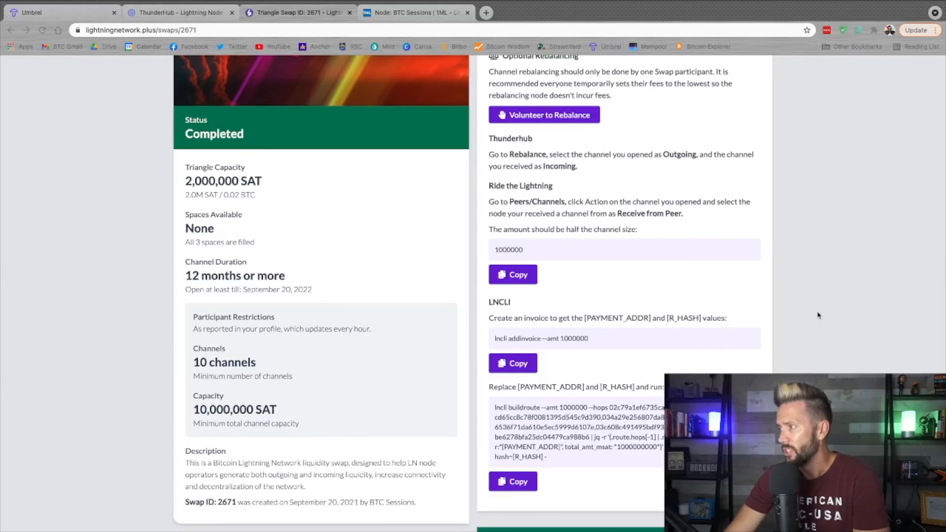
pyautogui.scroll(-2, 818, 315)
# Review the channel status of Nodes A, B and C and read the participants' comments on the swap.
pyautogui.scroll(-5, 818, 316)
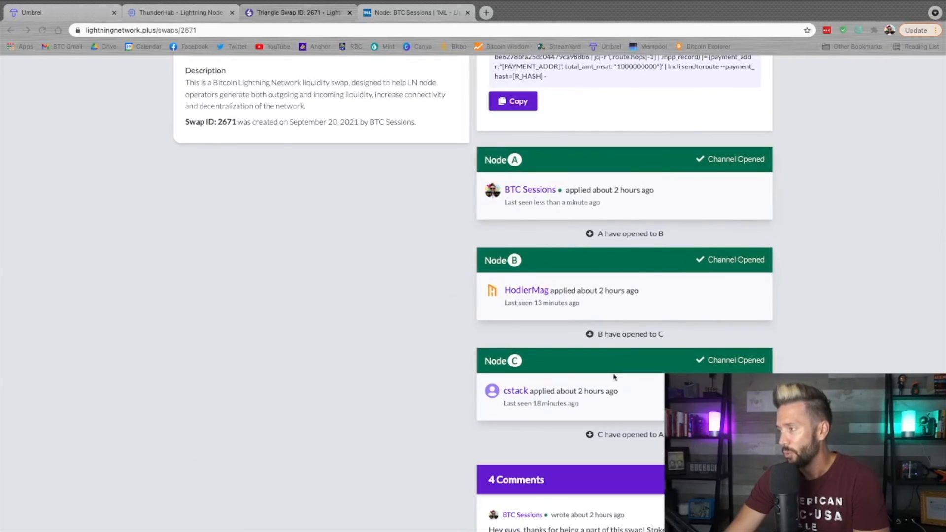
pyautogui.scroll(-6, 774, 296)
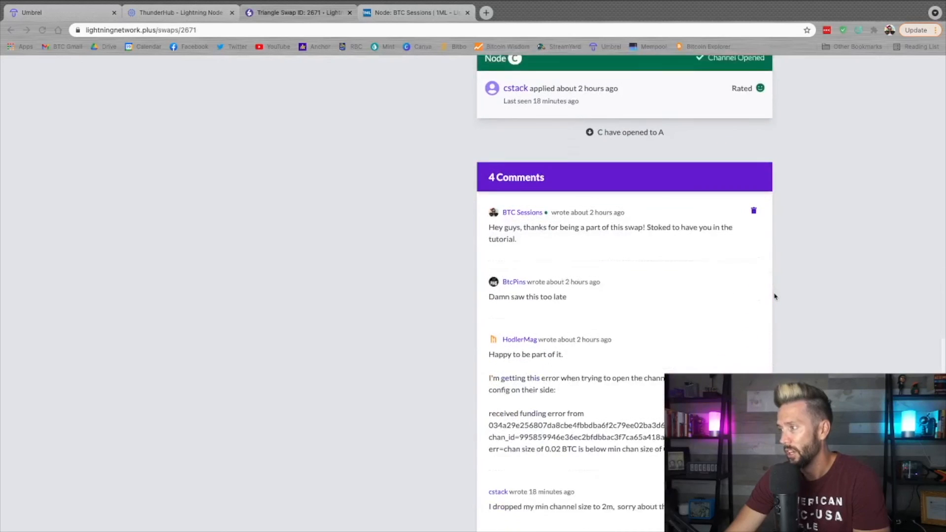
pyautogui.scroll(-1, 598, 387)
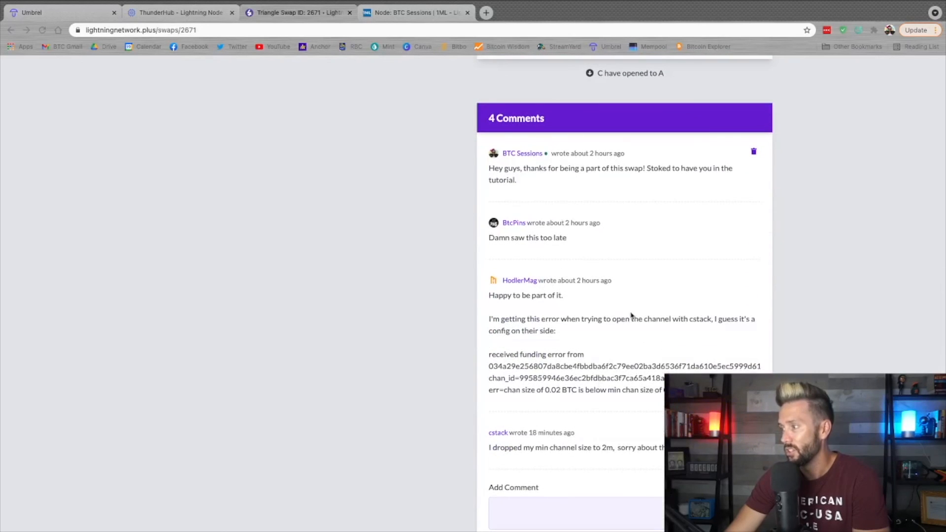
pyautogui.scroll(-1, 630, 317)
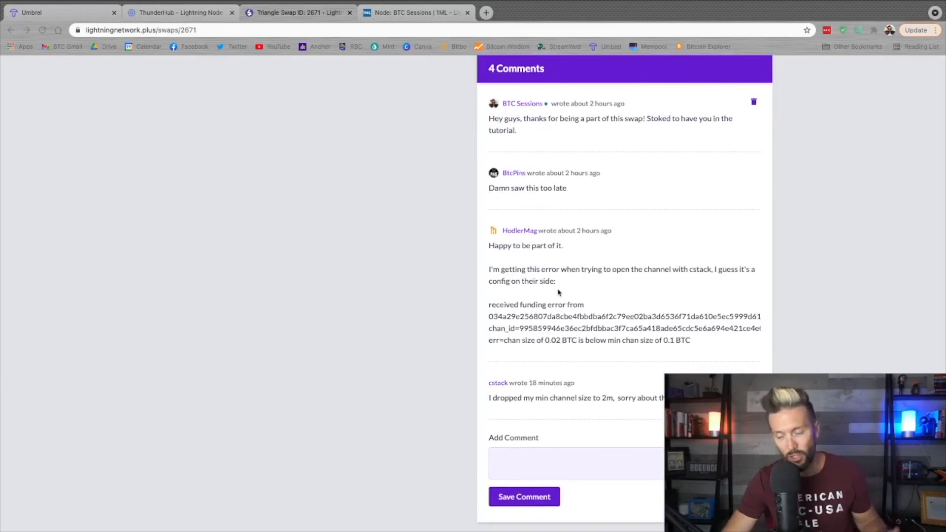
pyautogui.scroll(1, 627, 233)
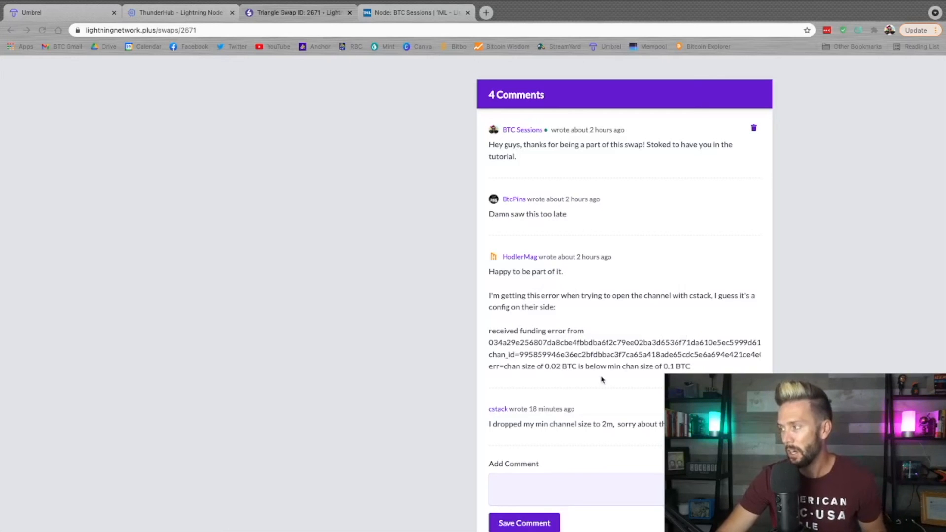
pyautogui.scroll(-2, 597, 377)
pyautogui.scroll(-1, 597, 377)
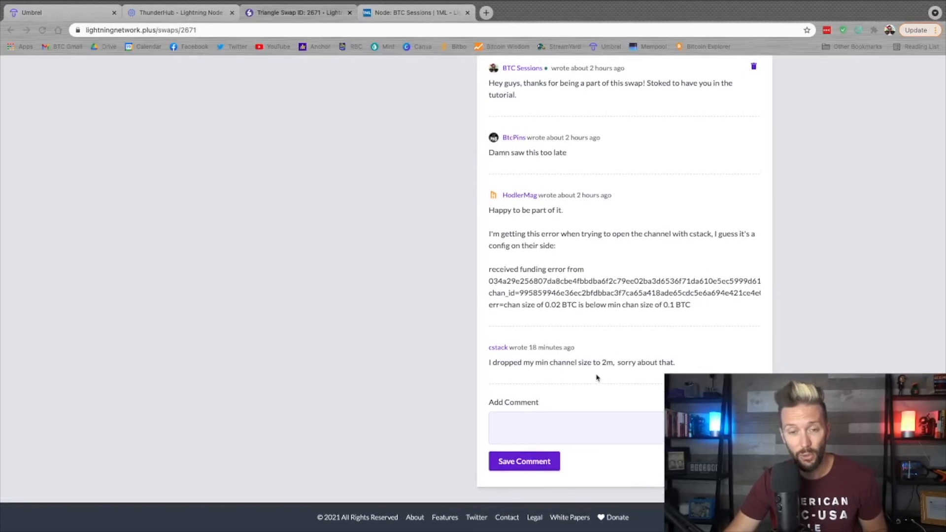
pyautogui.press('Home')
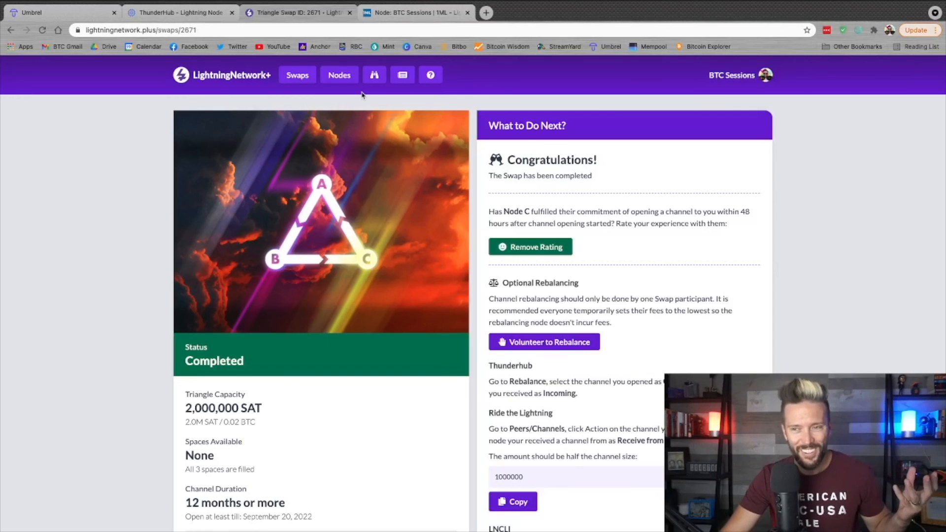
# Open the LightningNetwork+ community posts and browse the latest entries.
pyautogui.click(403, 78)
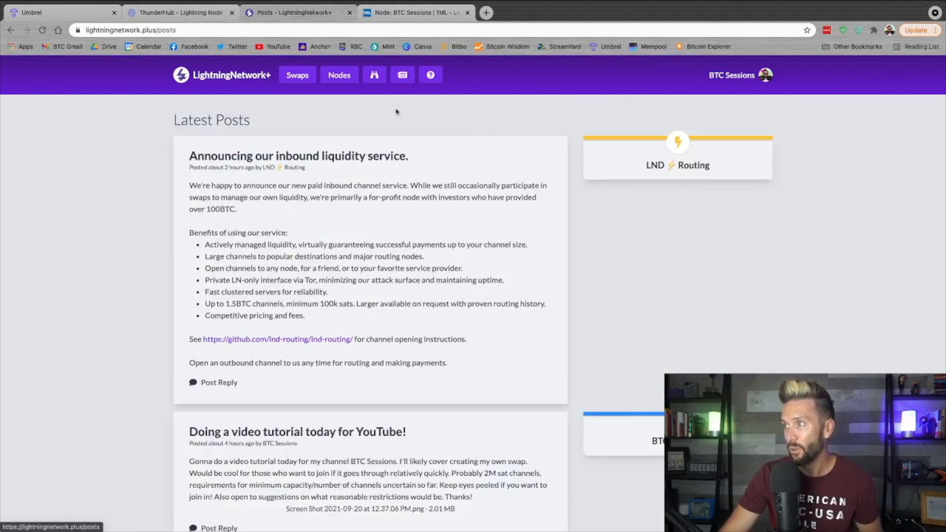
pyautogui.scroll(-5, 371, 271)
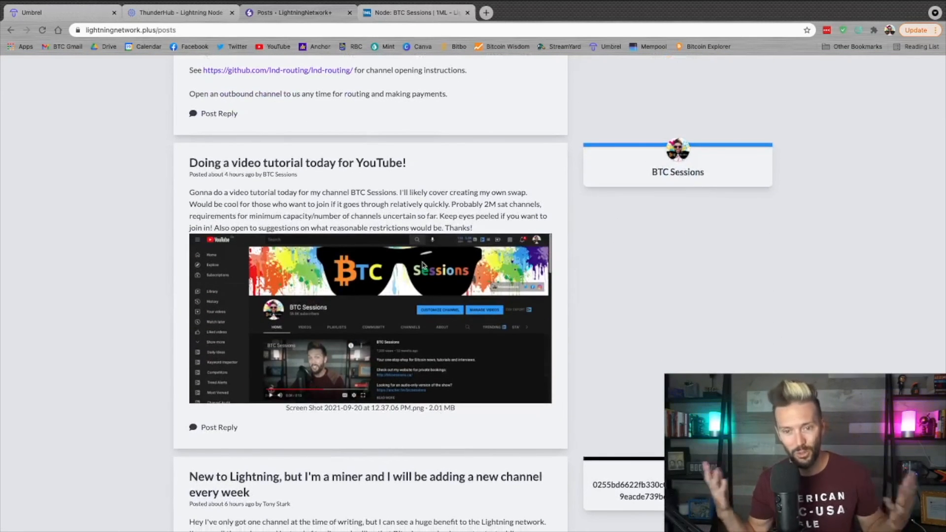
pyautogui.scroll(-7, 558, 312)
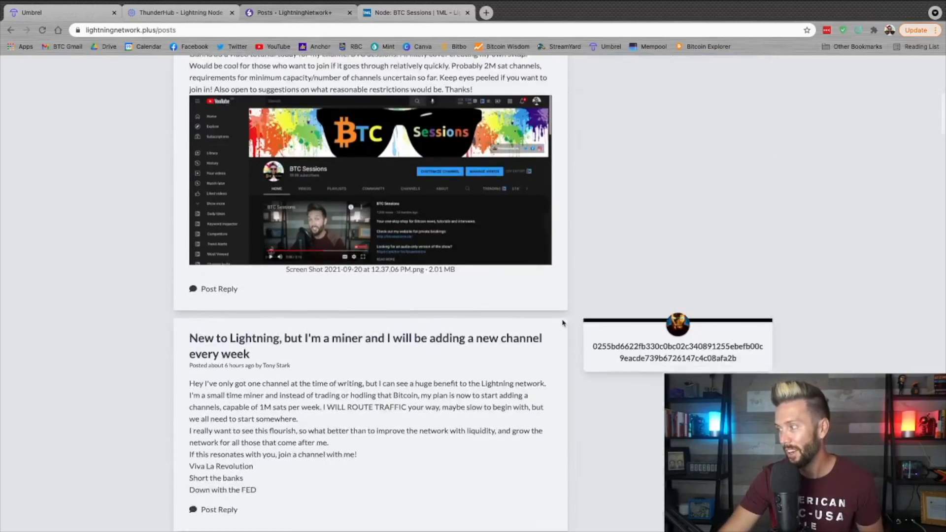
pyautogui.scroll(-20, 563, 322)
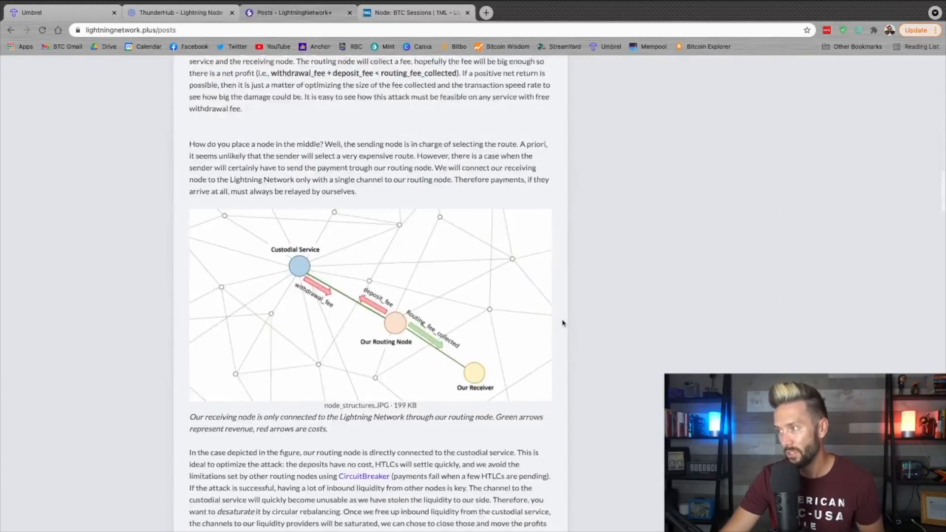
pyautogui.scroll(-5, 562, 322)
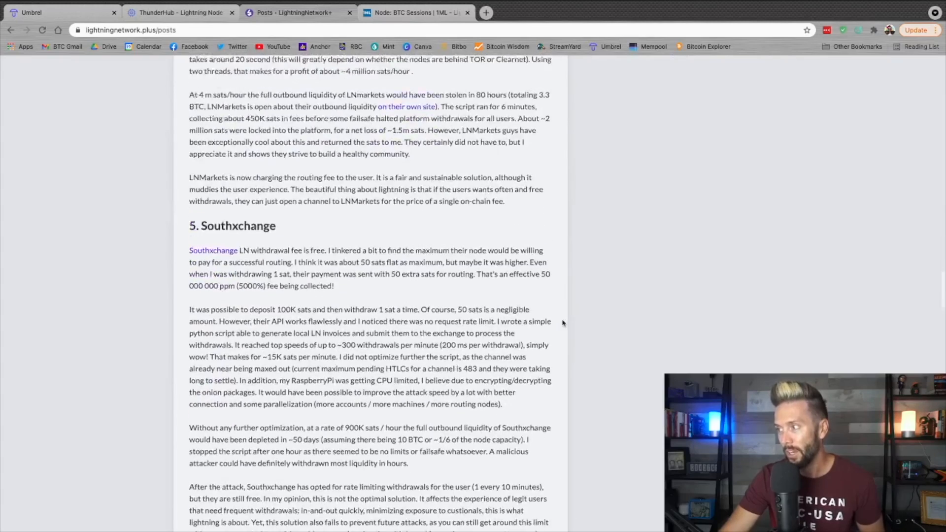
pyautogui.scroll(20, 562, 321)
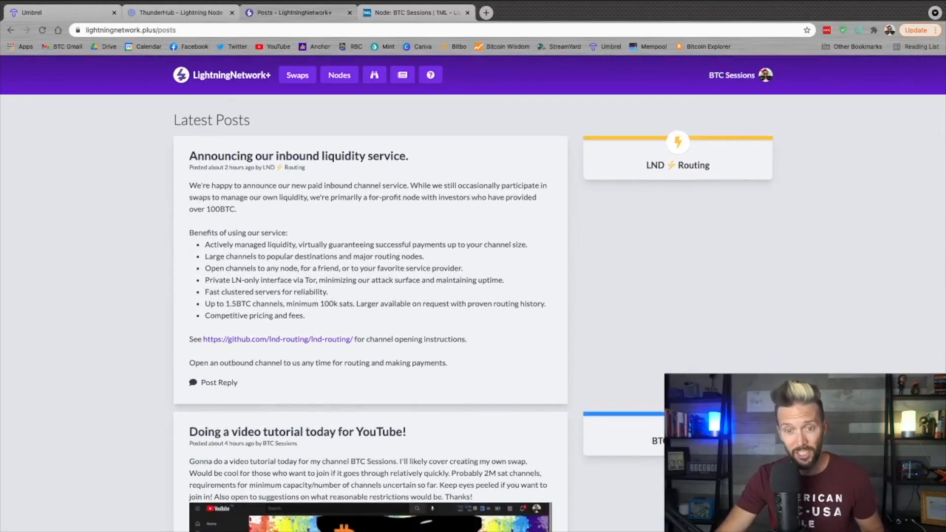